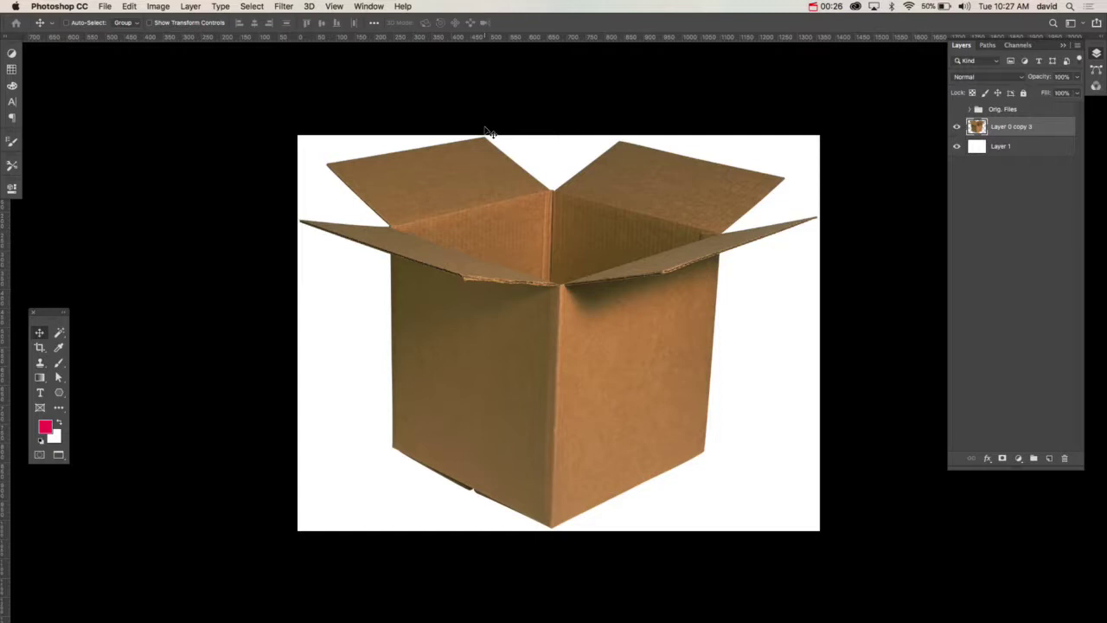
# Show only the Vector Smart Object artwork in the Orig. Files group and copy its entire contents.
pyautogui.click(957, 109)
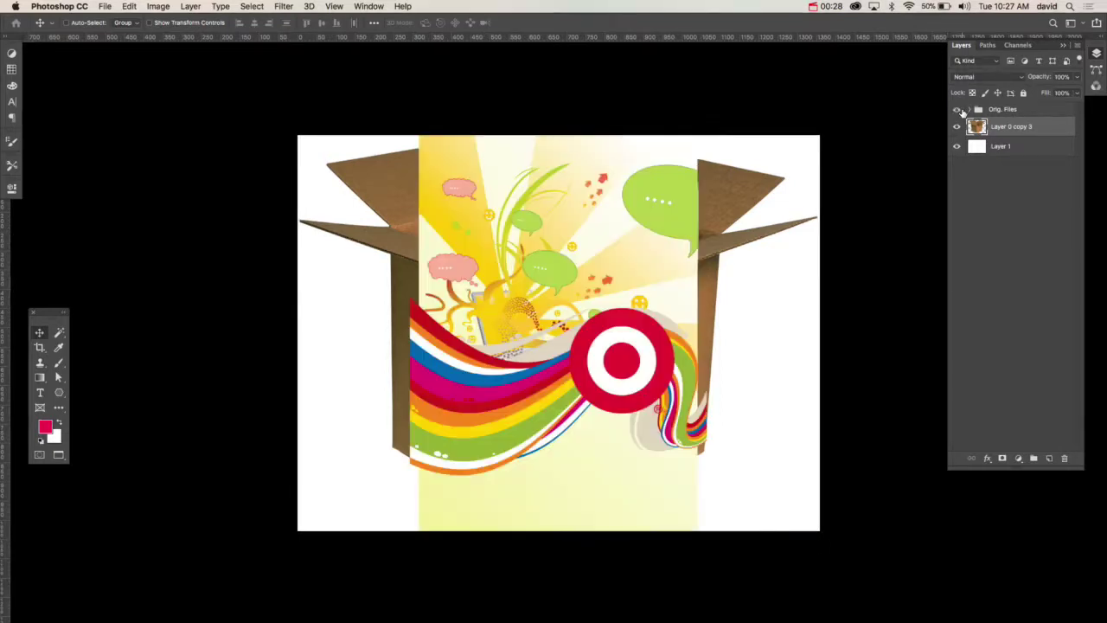
pyautogui.click(970, 109)
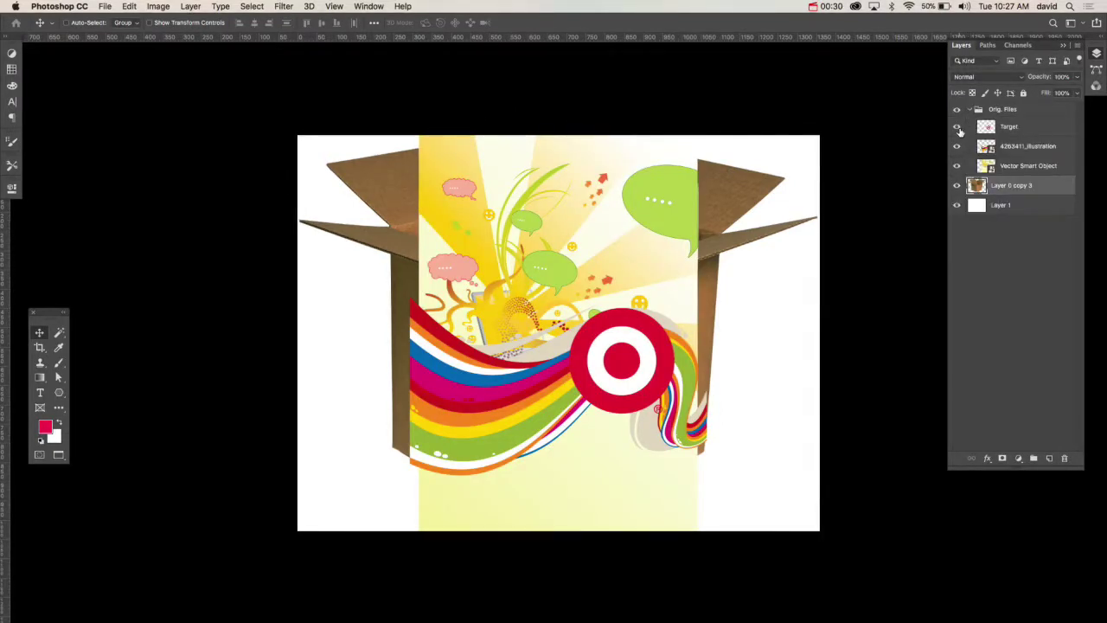
pyautogui.click(956, 166)
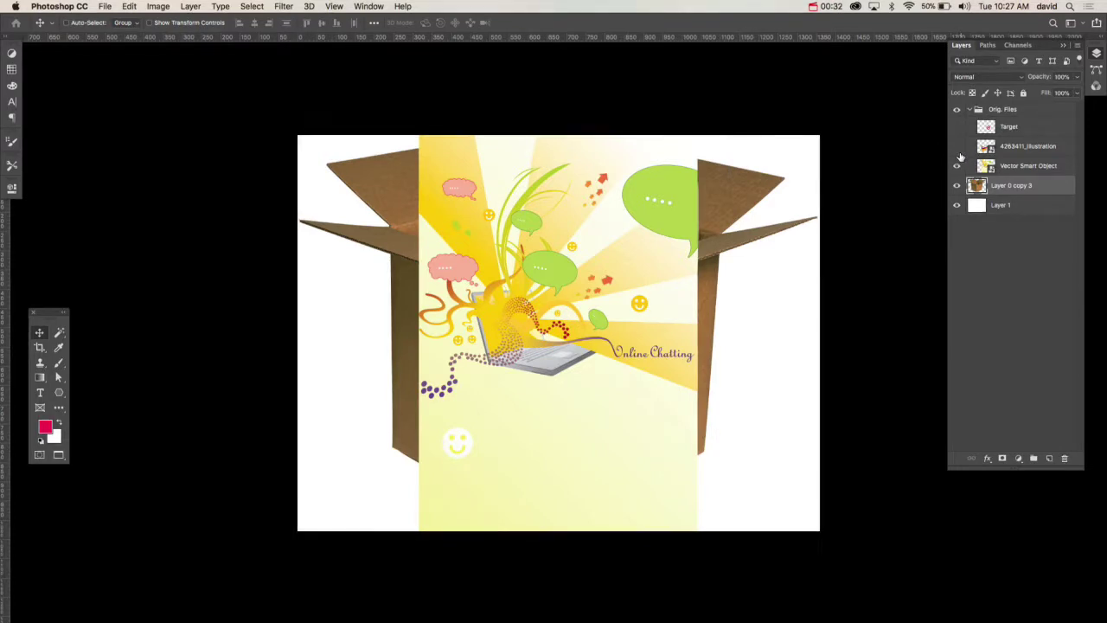
pyautogui.click(992, 167)
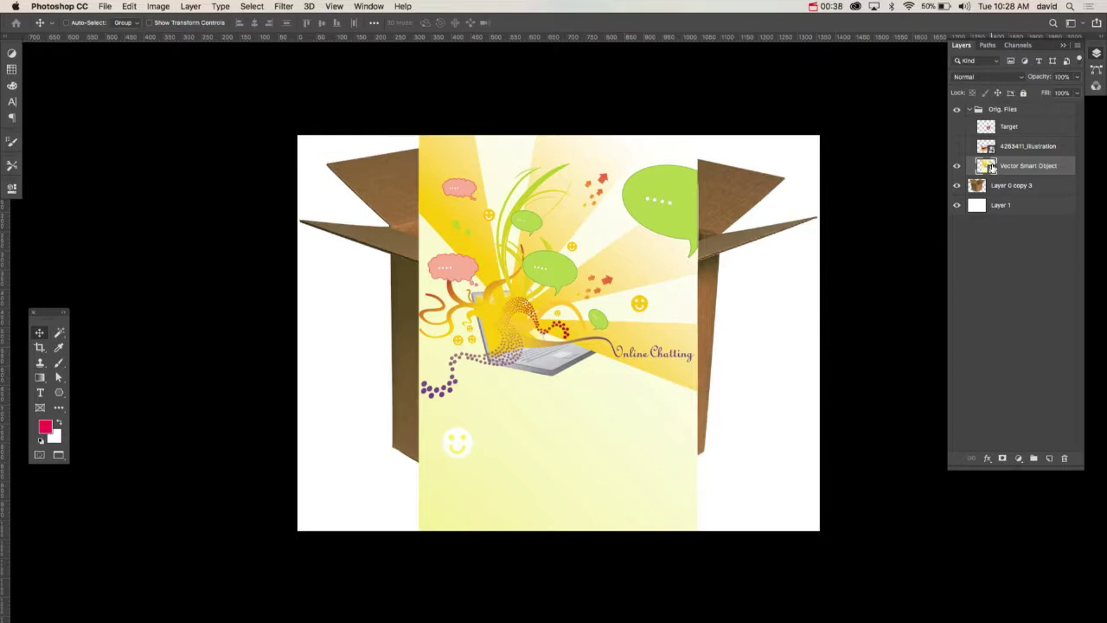
pyautogui.press('super+a')
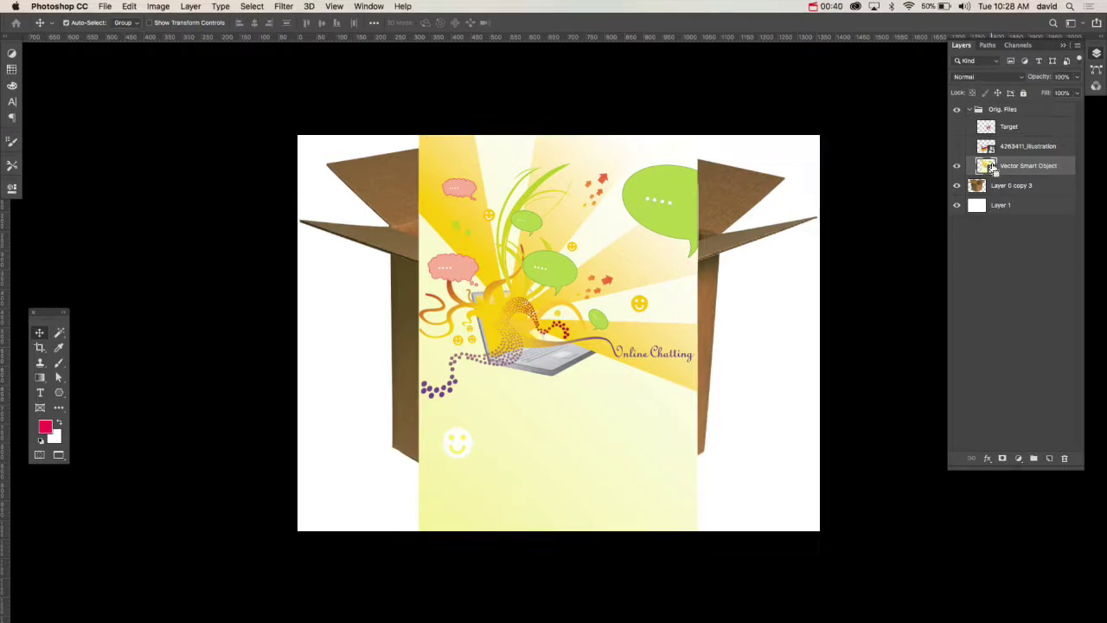
pyautogui.press('super+c')
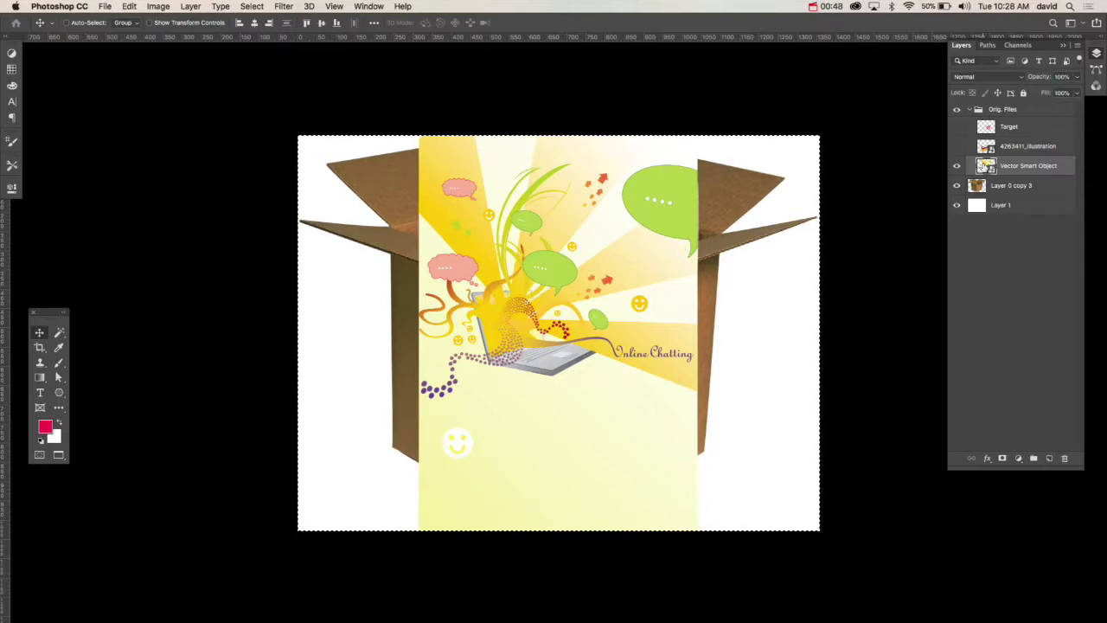
# Hide the Vector Smart Object layer, collapse its group, and add an empty layer above Layer 0 copy 3.
pyautogui.click(957, 165)
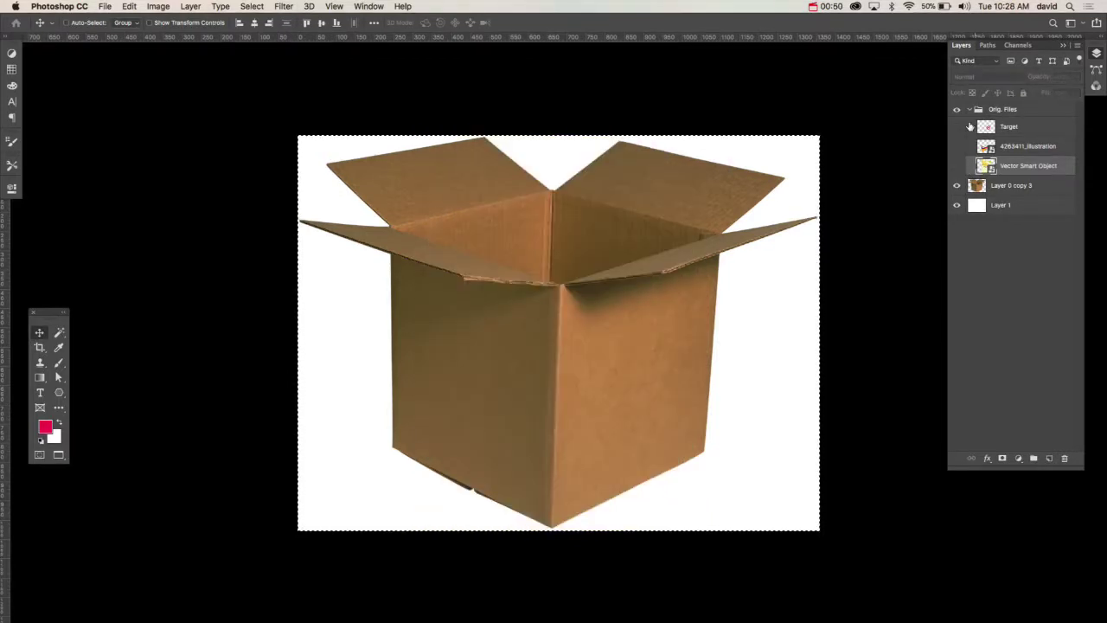
pyautogui.click(970, 110)
pyautogui.click(965, 123)
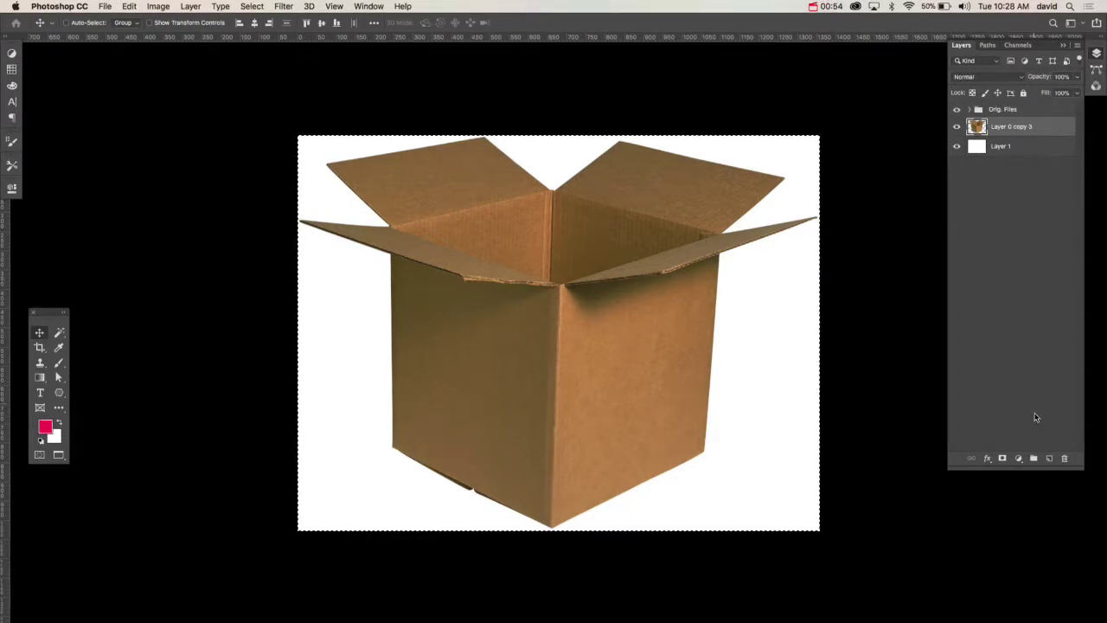
pyautogui.click(1048, 458)
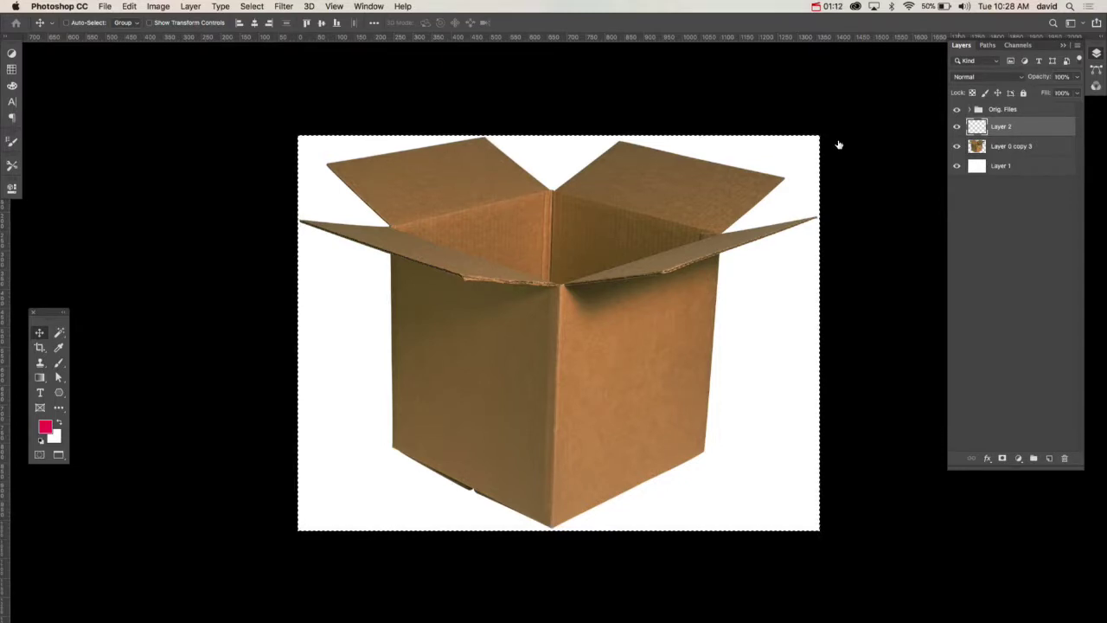
# In the Vanishing Point filter, create a perspective plane matching the four corners of the box's left face.
pyautogui.click(284, 6)
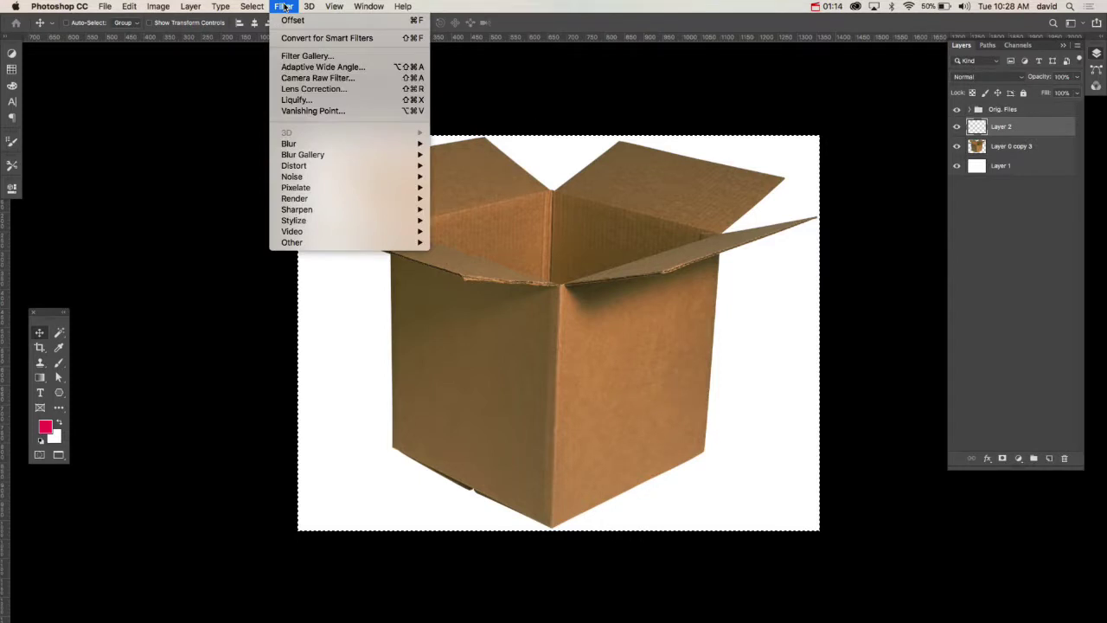
pyautogui.click(300, 112)
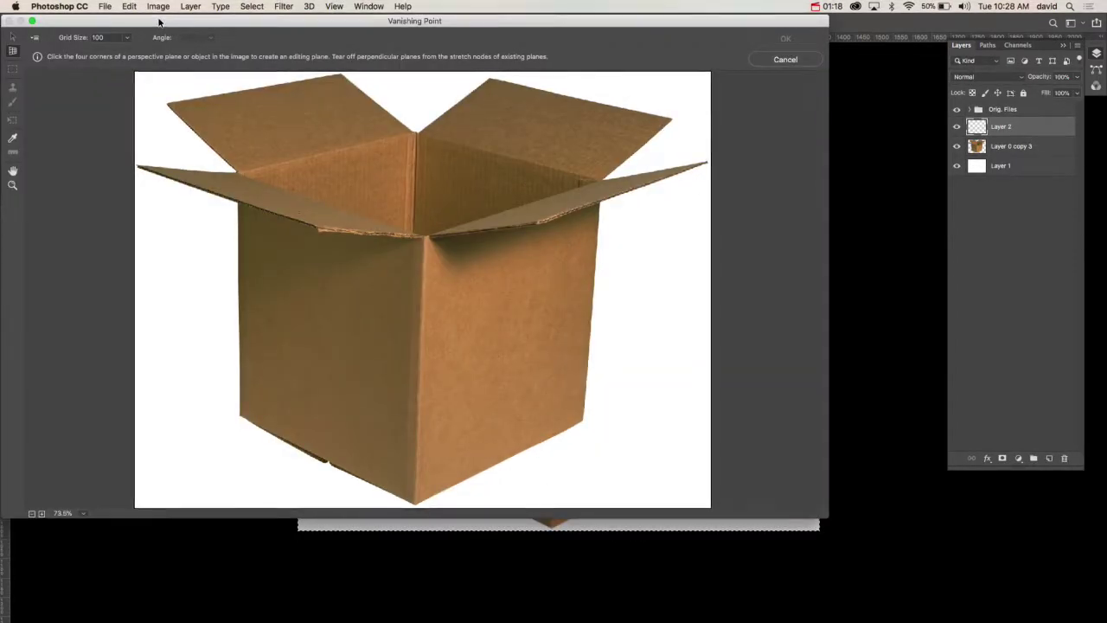
pyautogui.moveTo(150, 25); pyautogui.dragTo(244, 48)
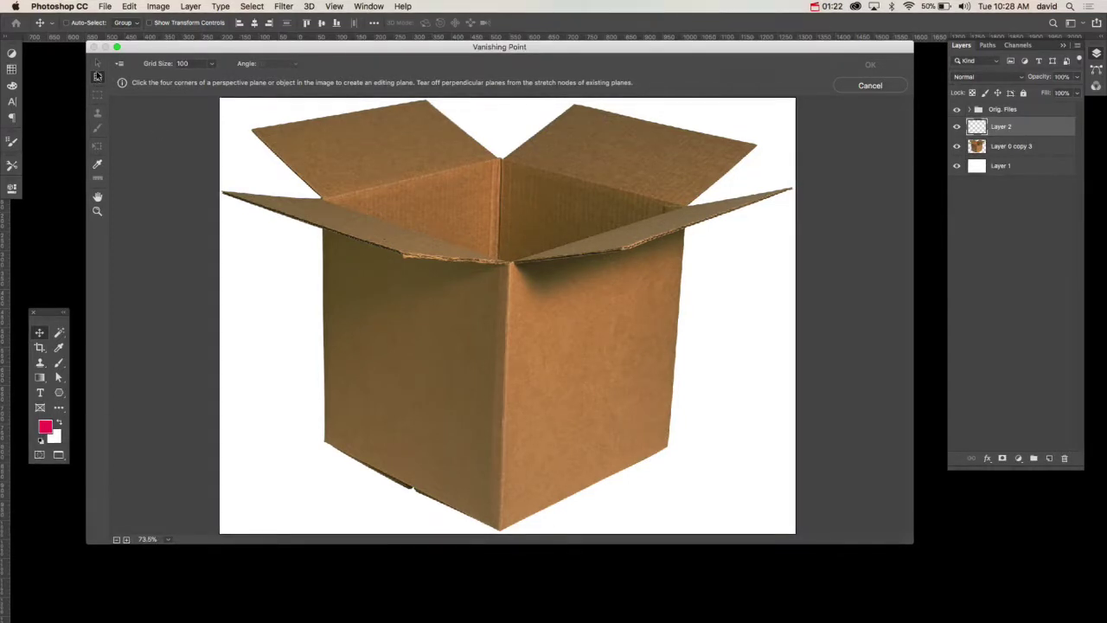
pyautogui.click(325, 199)
pyautogui.click(510, 264)
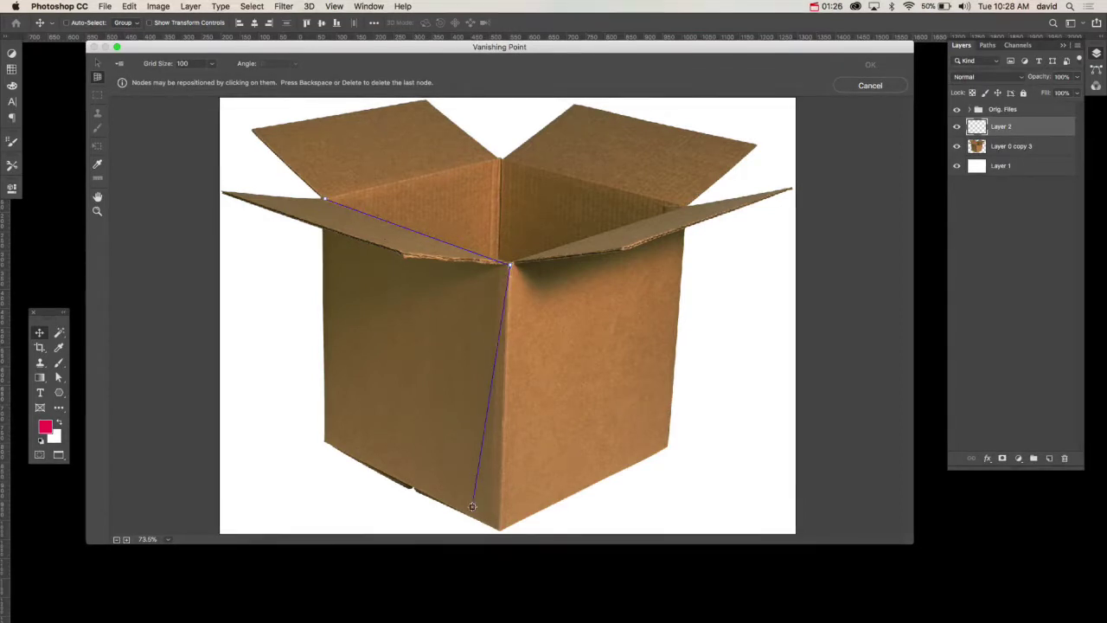
pyautogui.click(499, 526)
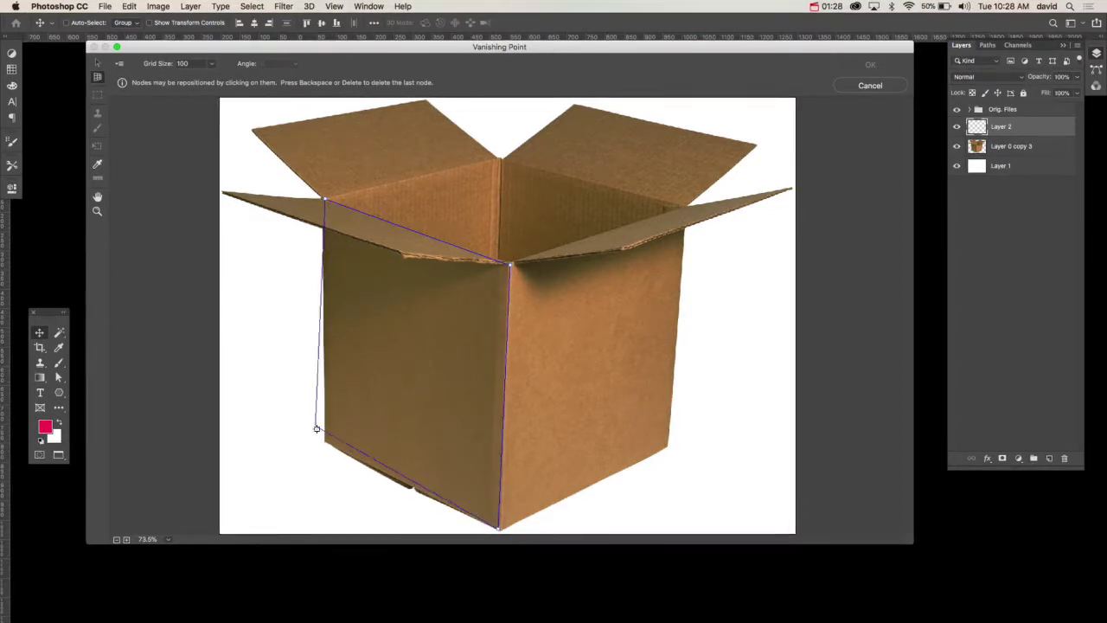
pyautogui.click(324, 441)
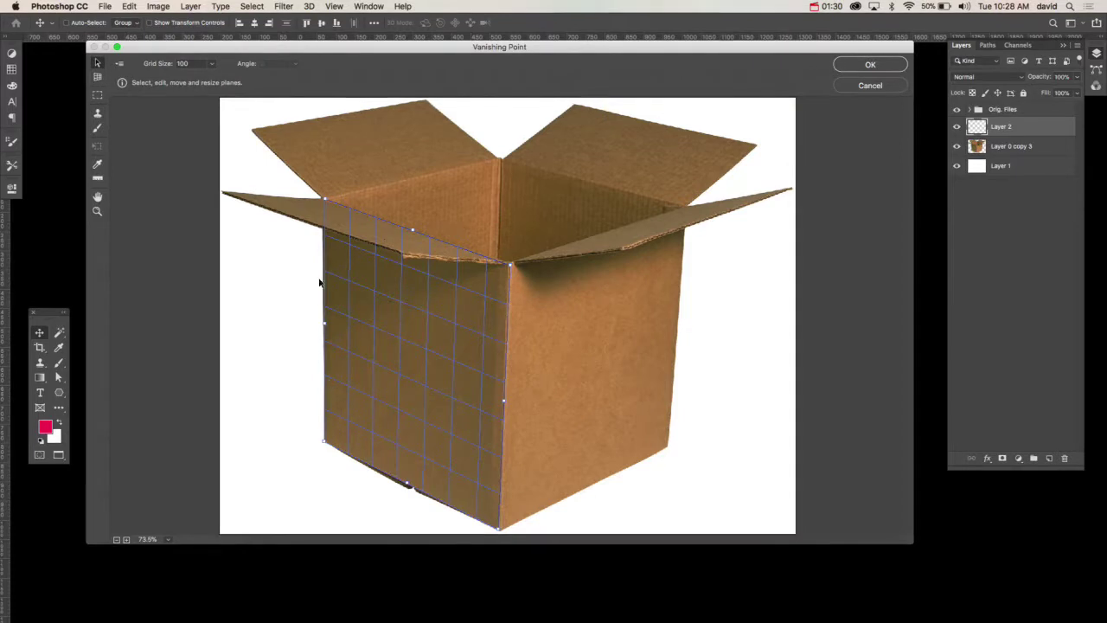
pyautogui.moveTo(328, 203); pyautogui.dragTo(322, 198)
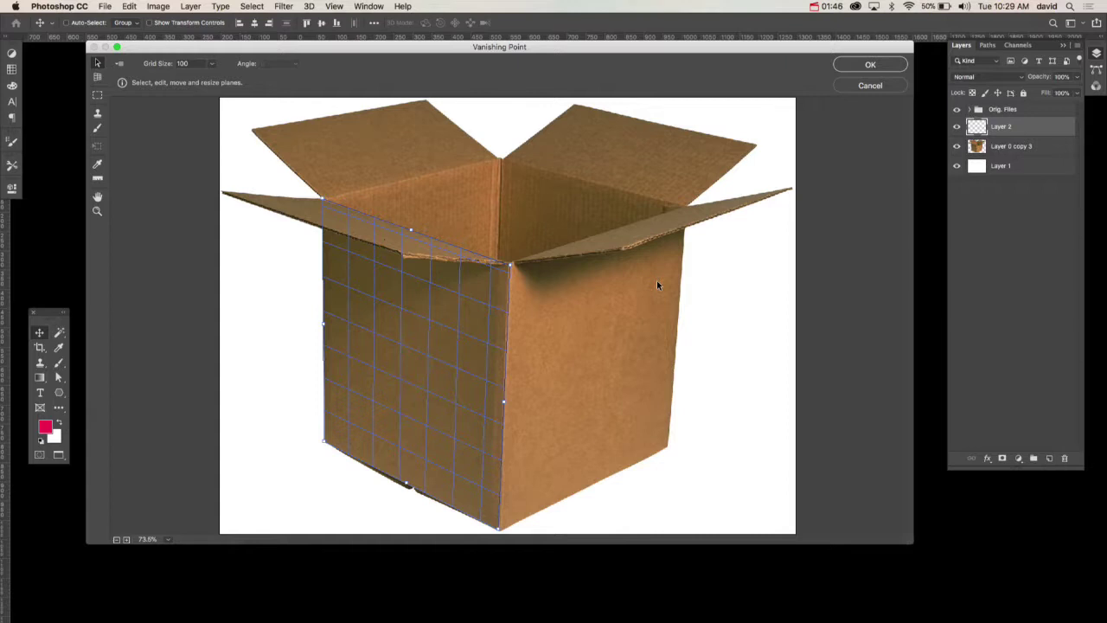
# Tear off a perpendicular plane from the box's front edge and align its outer corners with the right face.
pyautogui.press('alt')
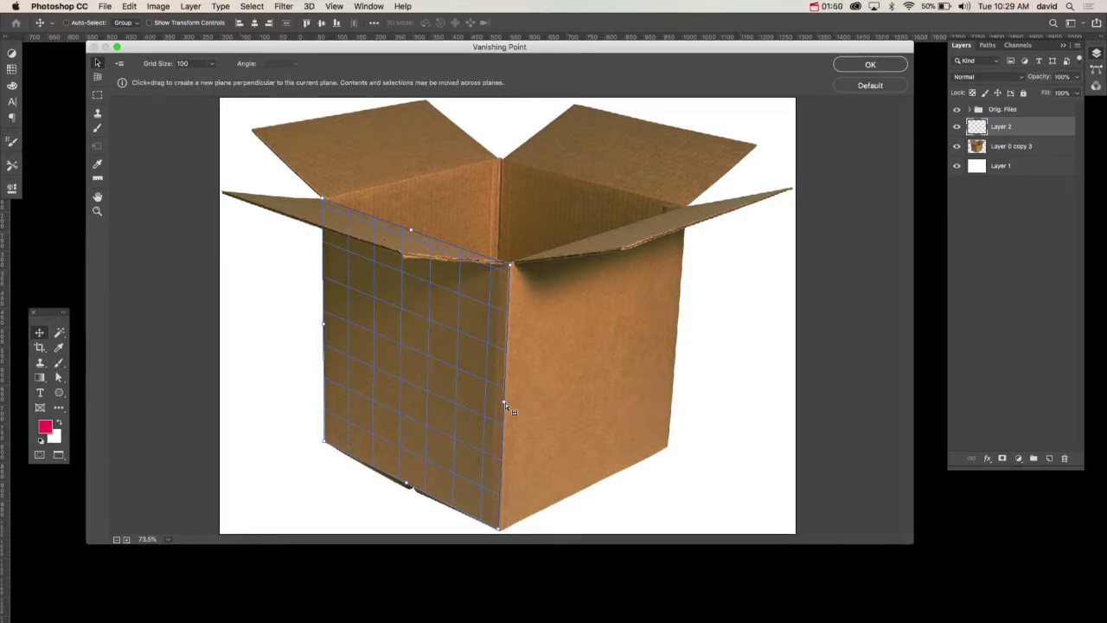
pyautogui.press('alt')
pyautogui.moveTo(505, 403); pyautogui.dragTo(689, 350)
pyautogui.moveTo(667, 442); pyautogui.dragTo(669, 450)
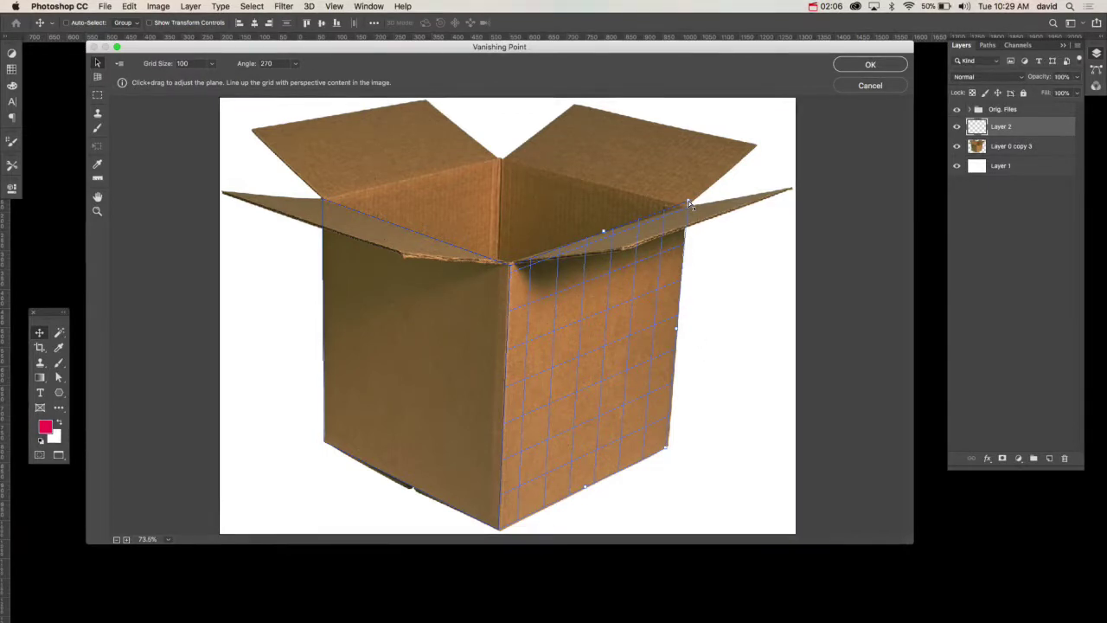
pyautogui.moveTo(689, 202); pyautogui.dragTo(688, 212)
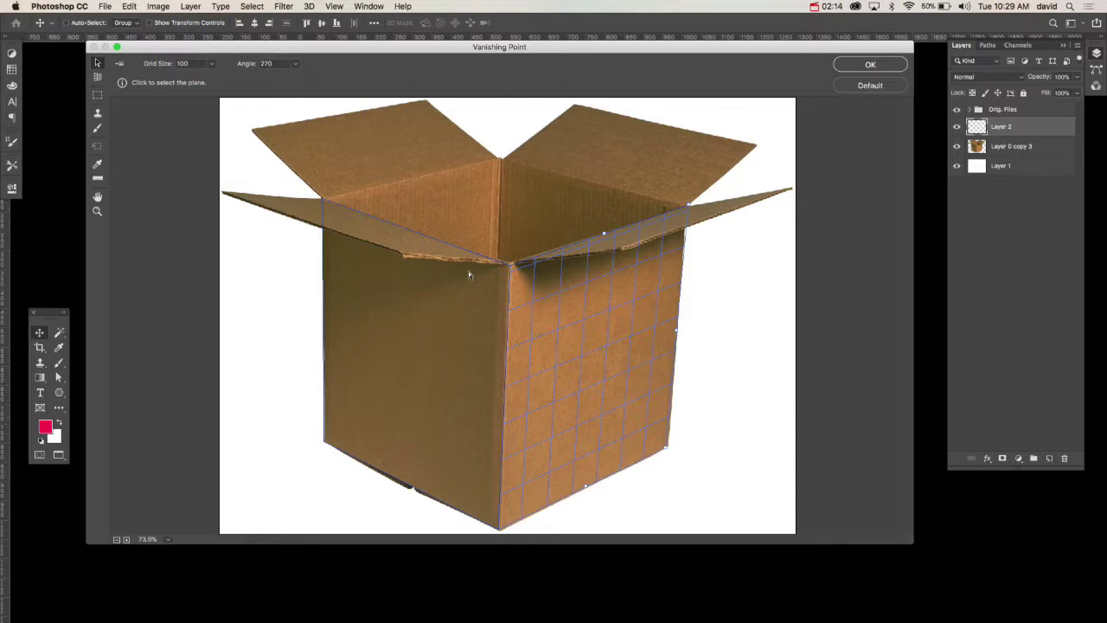
# Paste the copied artwork into Vanishing Point and position it so it wraps across both box faces.
pyautogui.press('super+v')
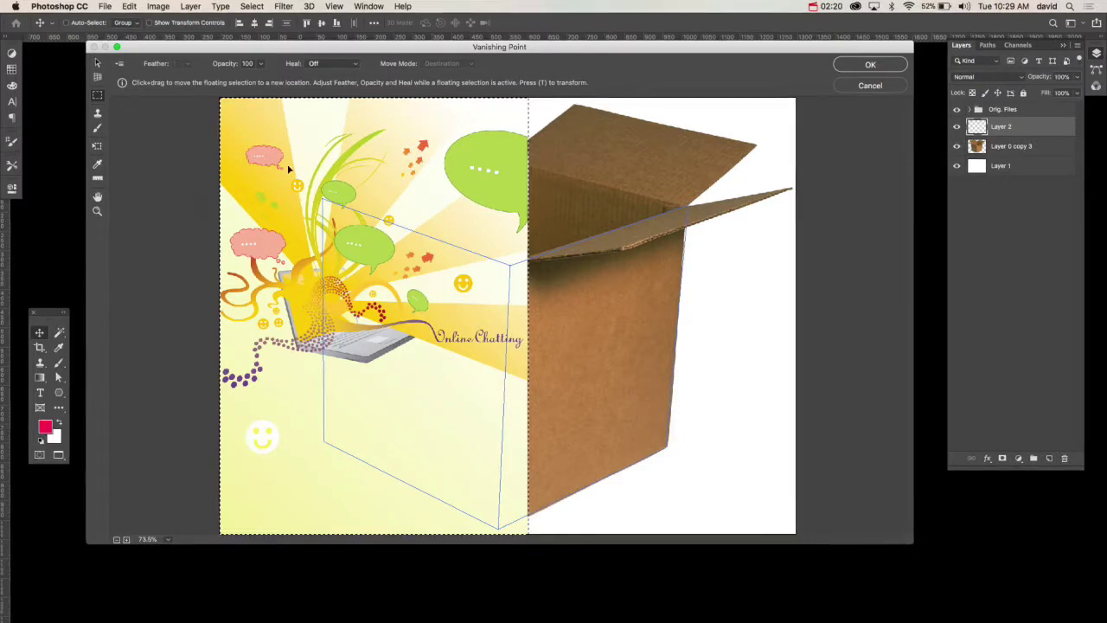
pyautogui.moveTo(281, 160); pyautogui.dragTo(364, 174)
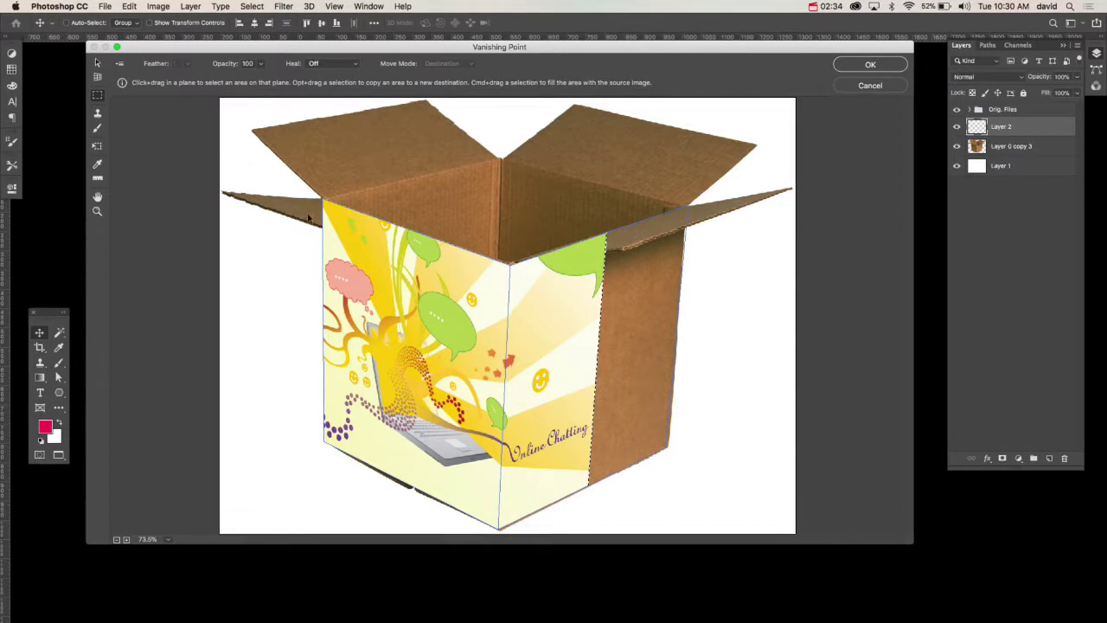
pyautogui.click(99, 146)
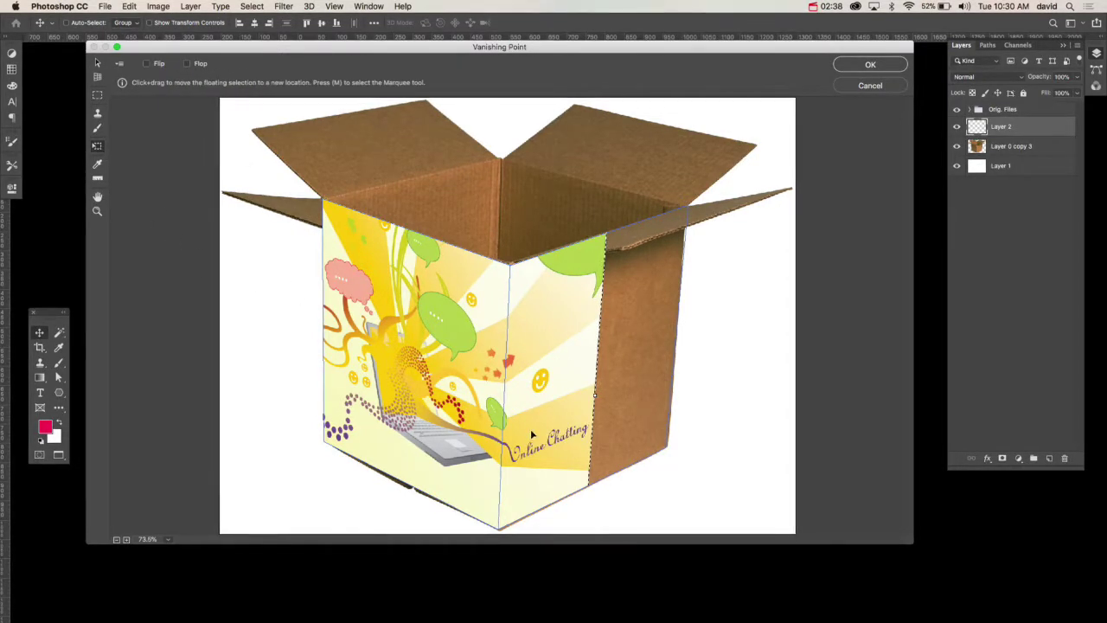
pyautogui.moveTo(556, 448); pyautogui.dragTo(554, 383)
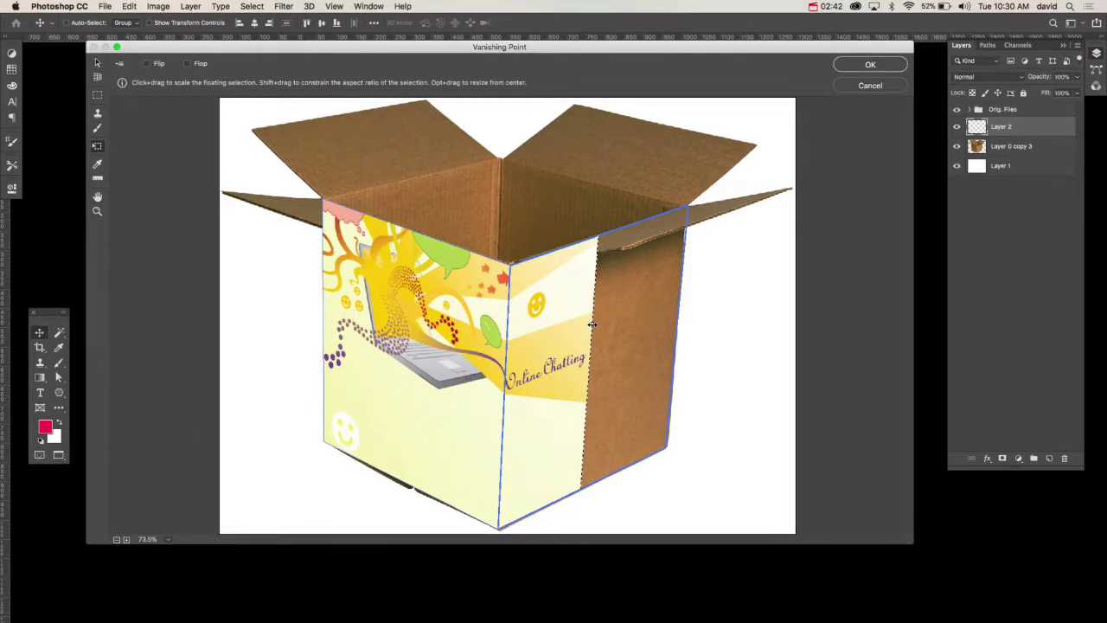
# Stretch the artwork to cover the full right face, shift it down slightly, and apply the Vanishing Point filter.
pyautogui.moveTo(591, 324); pyautogui.dragTo(694, 310)
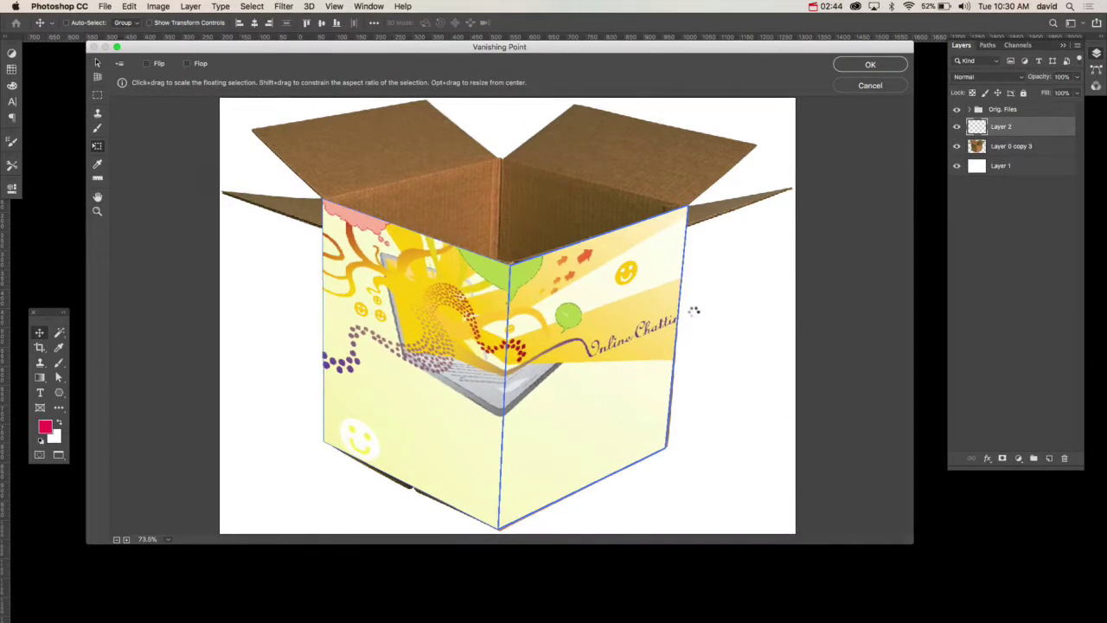
pyautogui.moveTo(621, 345); pyautogui.dragTo(618, 382)
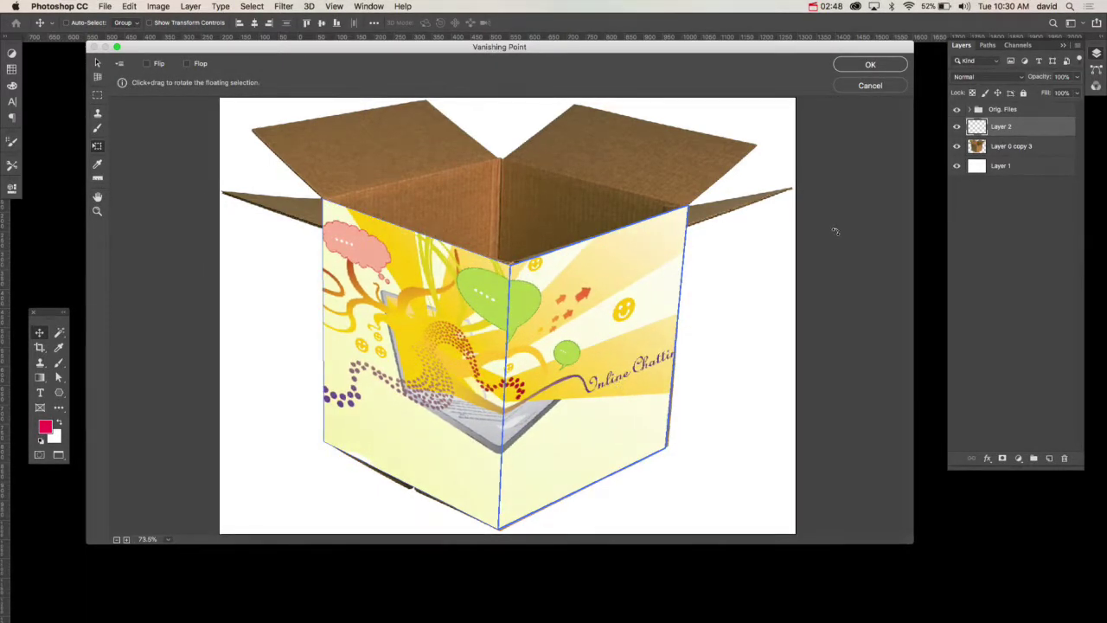
pyautogui.click(871, 64)
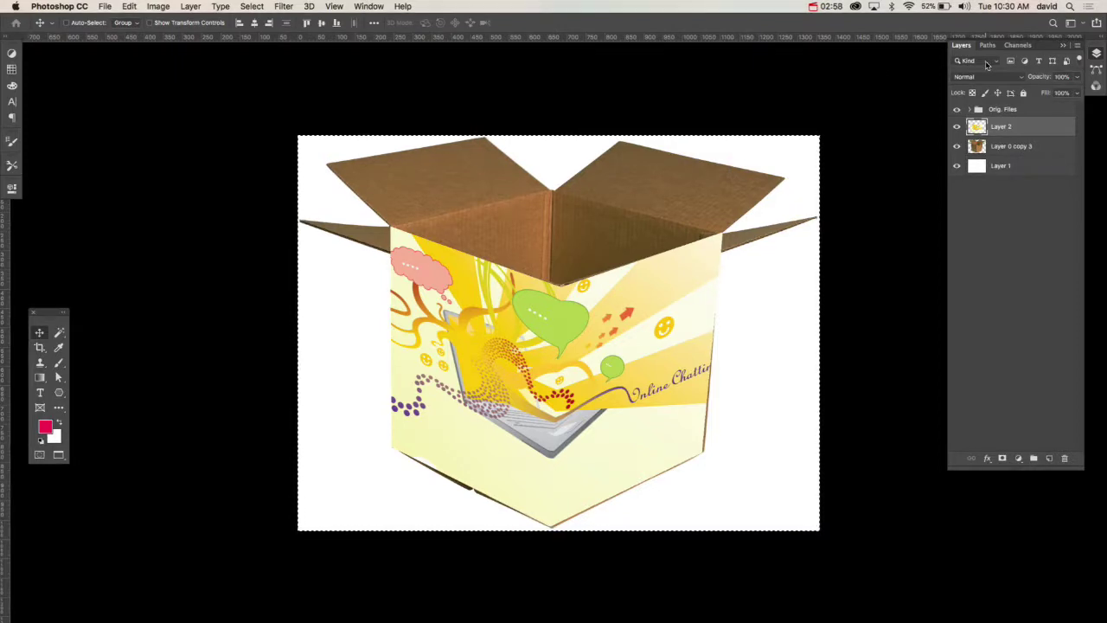
# Set Layer 2's blend mode to Multiply and hide the layer.
pyautogui.click(986, 76)
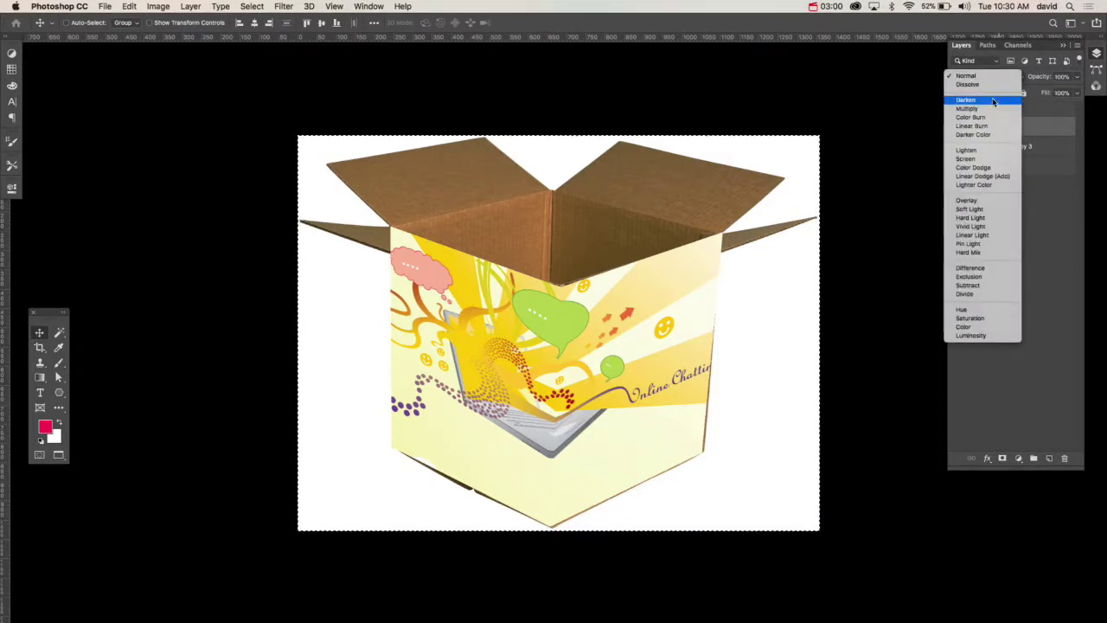
pyautogui.click(989, 109)
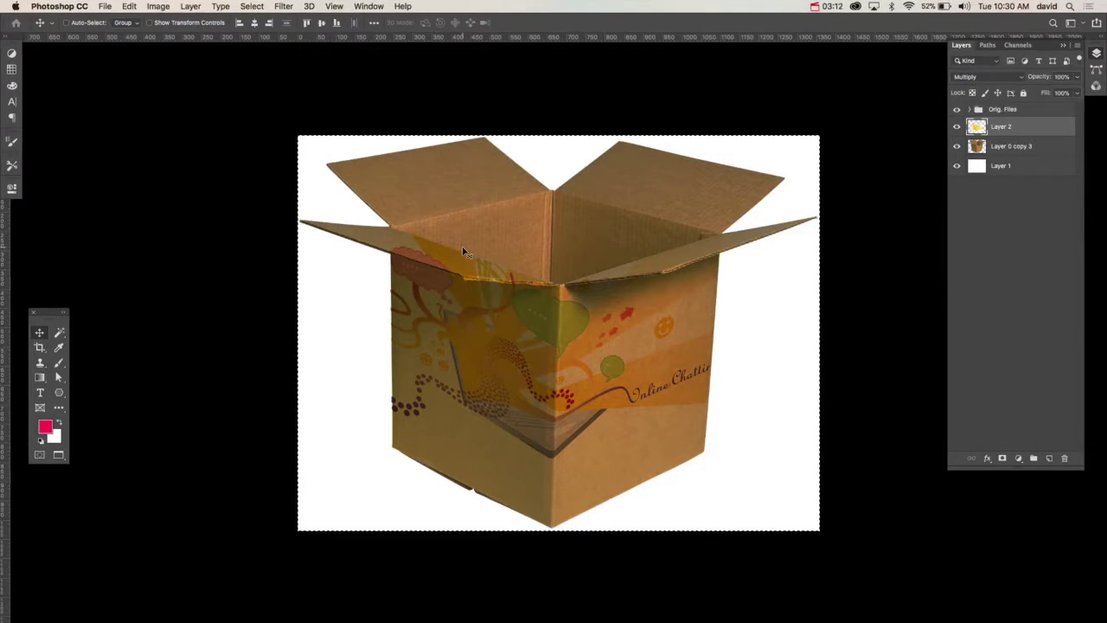
pyautogui.click(956, 127)
# Add the text "listen to me" starting on the box's left face and enlarge it to 36.72 pt.
pyautogui.press('t')
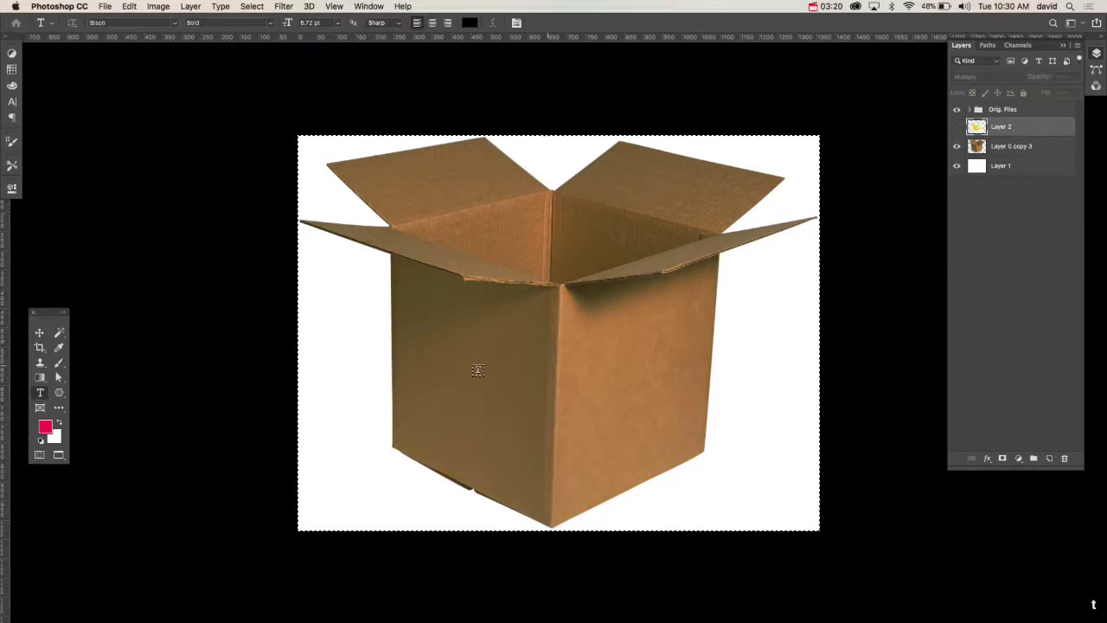
pyautogui.click(439, 373)
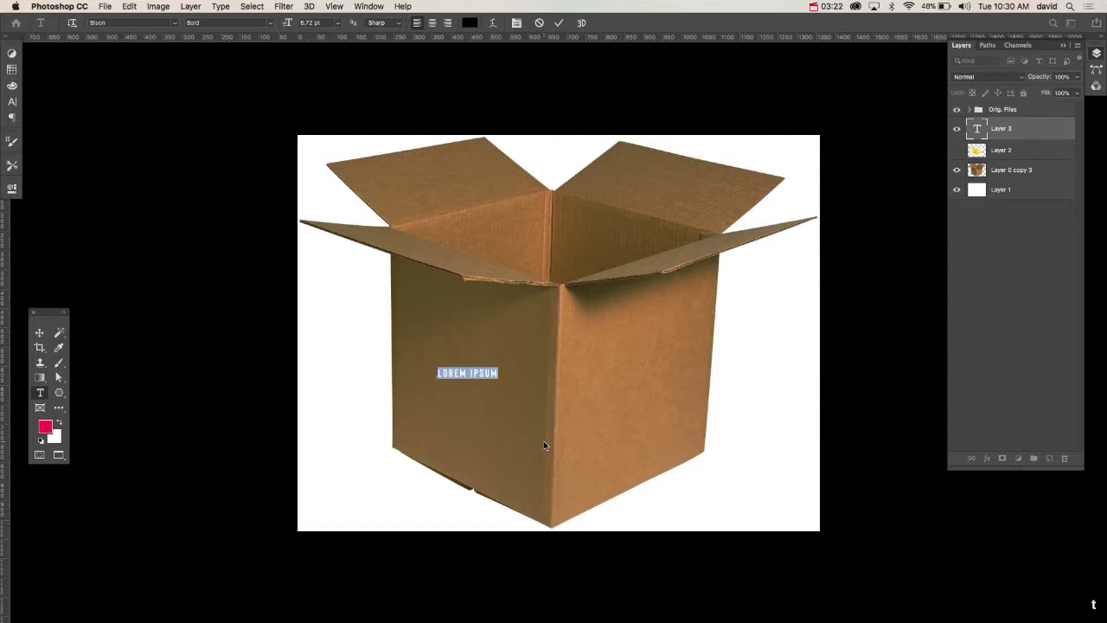
pyautogui.write('listen to me')
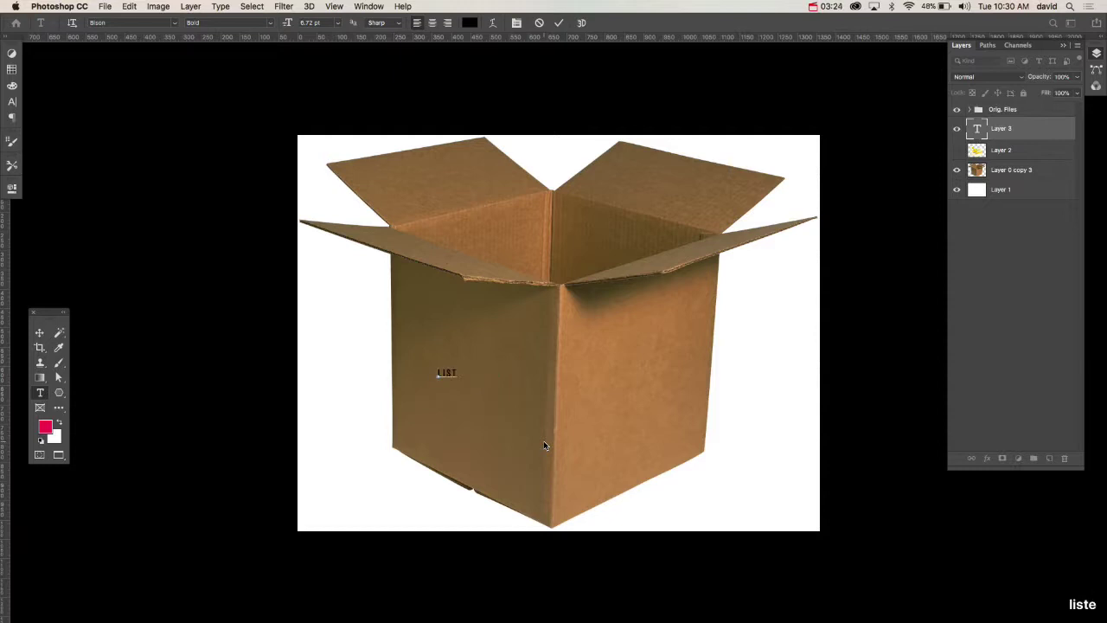
pyautogui.press('super+a')
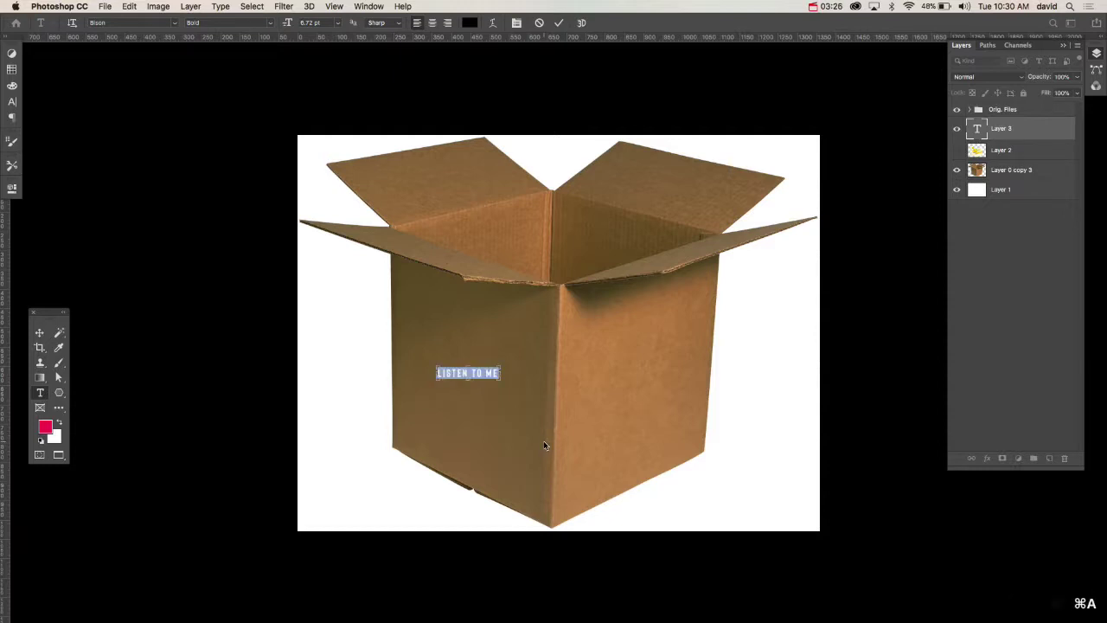
pyautogui.press('super+alt+shift+period')
pyautogui.press('super+alt+shift+period')
pyautogui.press('super+alt+shift+period')
pyautogui.press('super+Return')
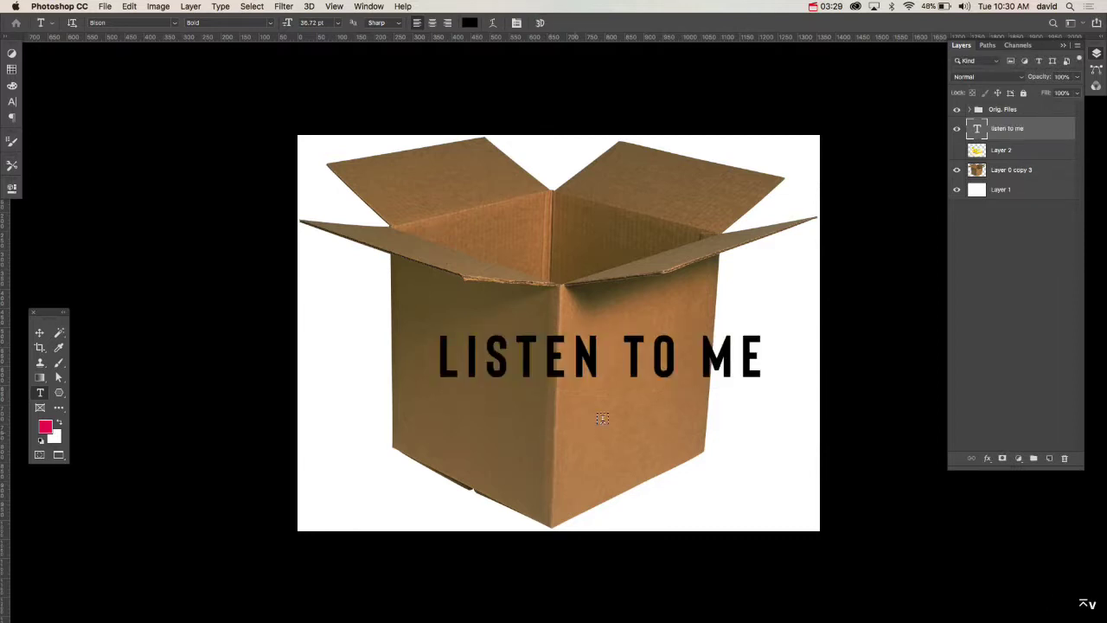
# Move the text so it spans both front faces of the box and duplicate its layer.
pyautogui.press('v')
pyautogui.moveTo(673, 381); pyautogui.dragTo(635, 389)
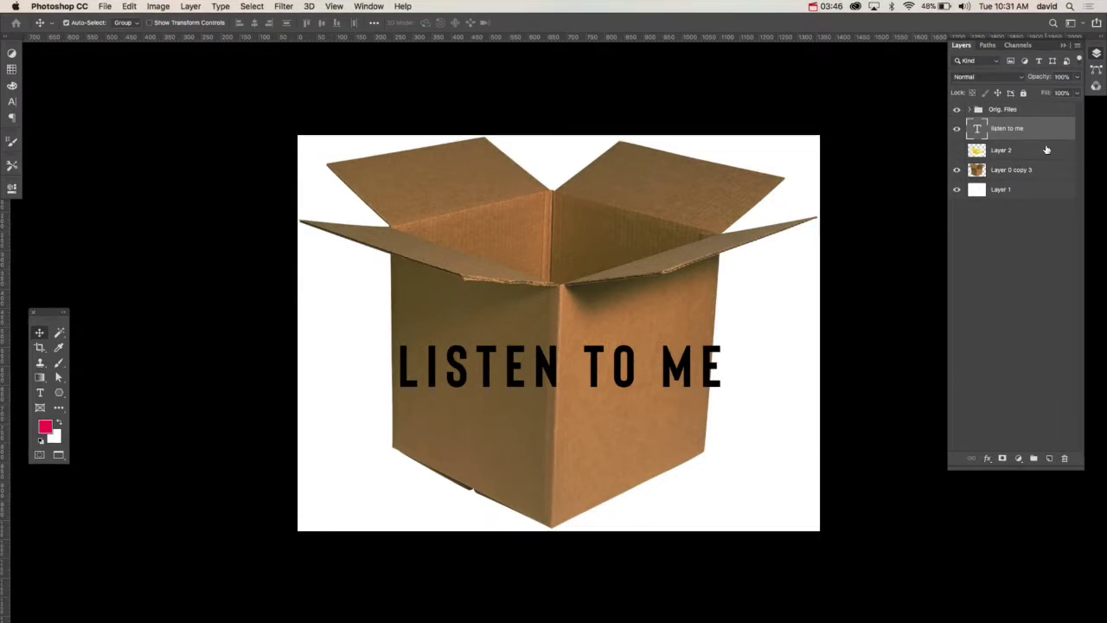
pyautogui.press('super+j')
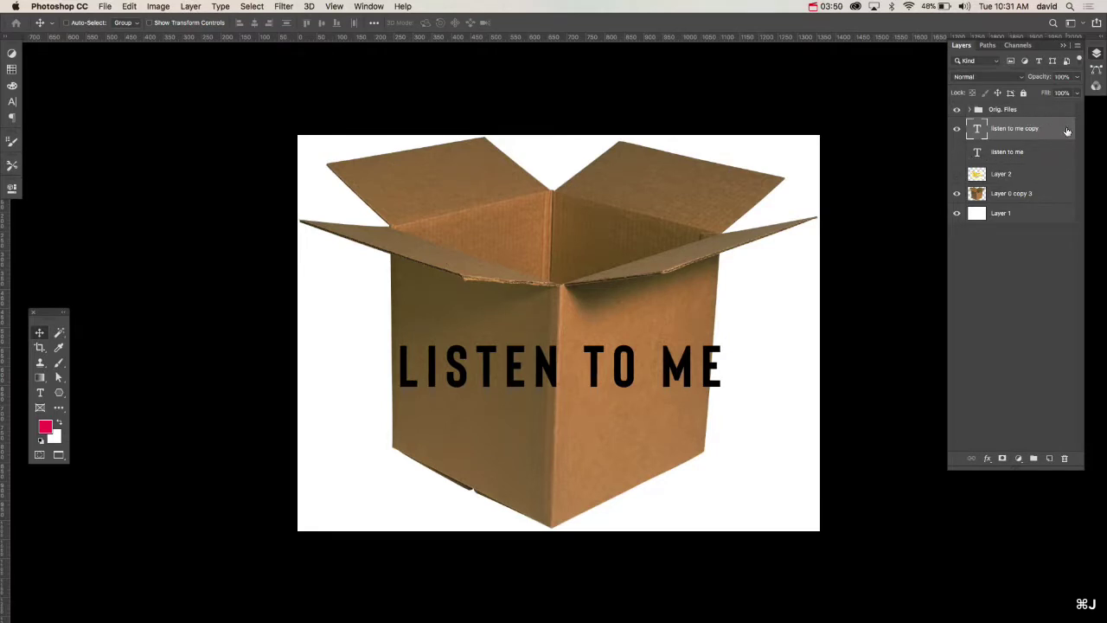
# Rasterize the "listen to me copy" text layer, copy its entire contents, and hide the layer.
pyautogui.rightClick(1070, 131)
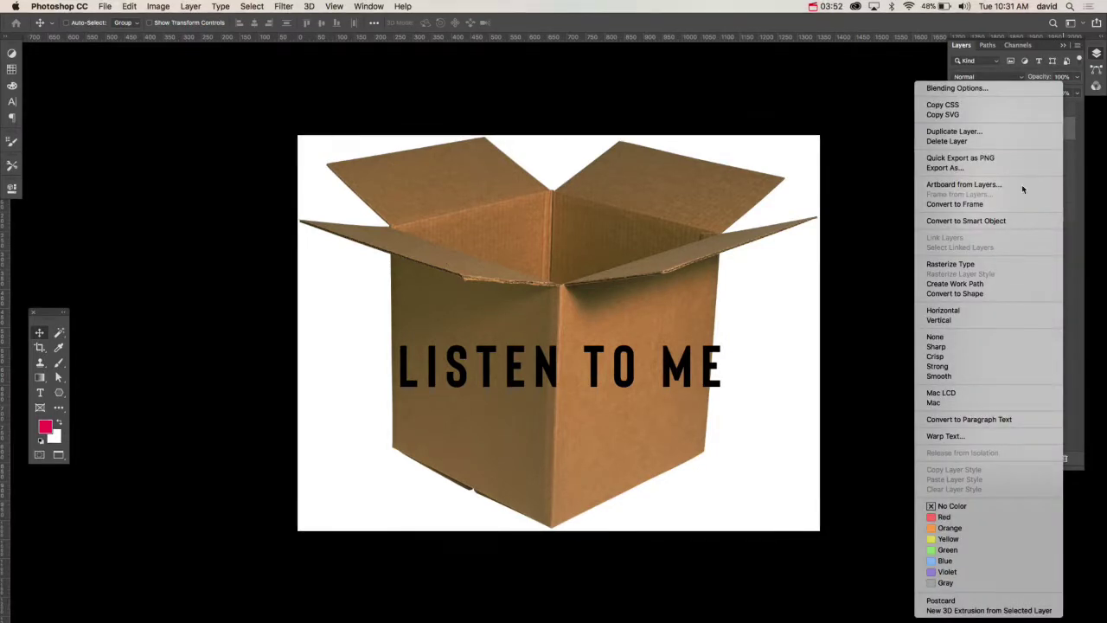
pyautogui.click(994, 264)
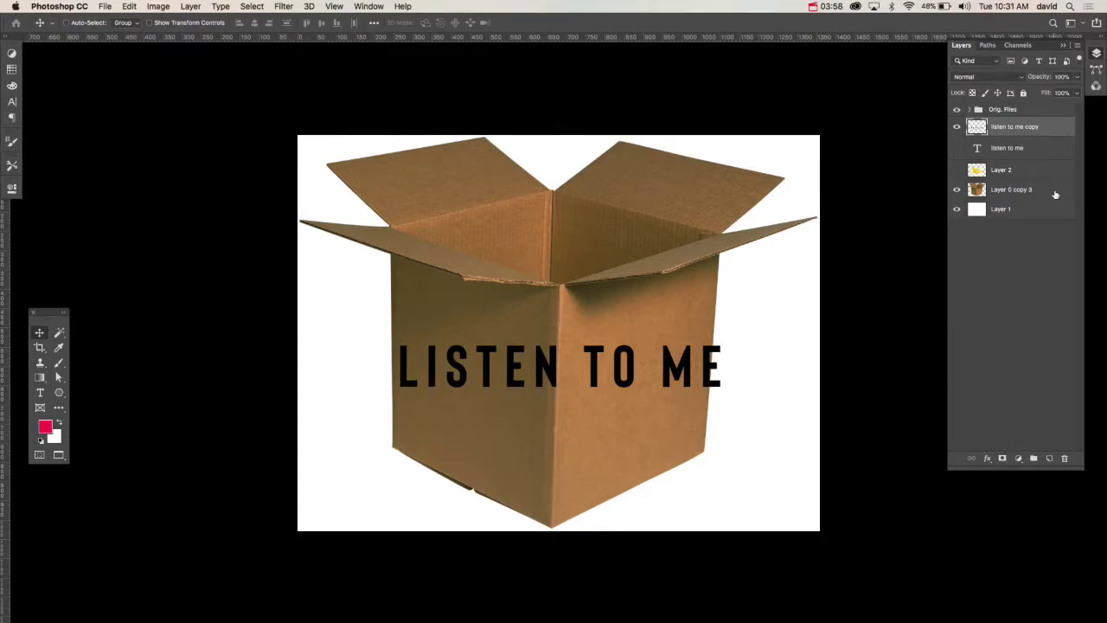
pyautogui.press('super+a')
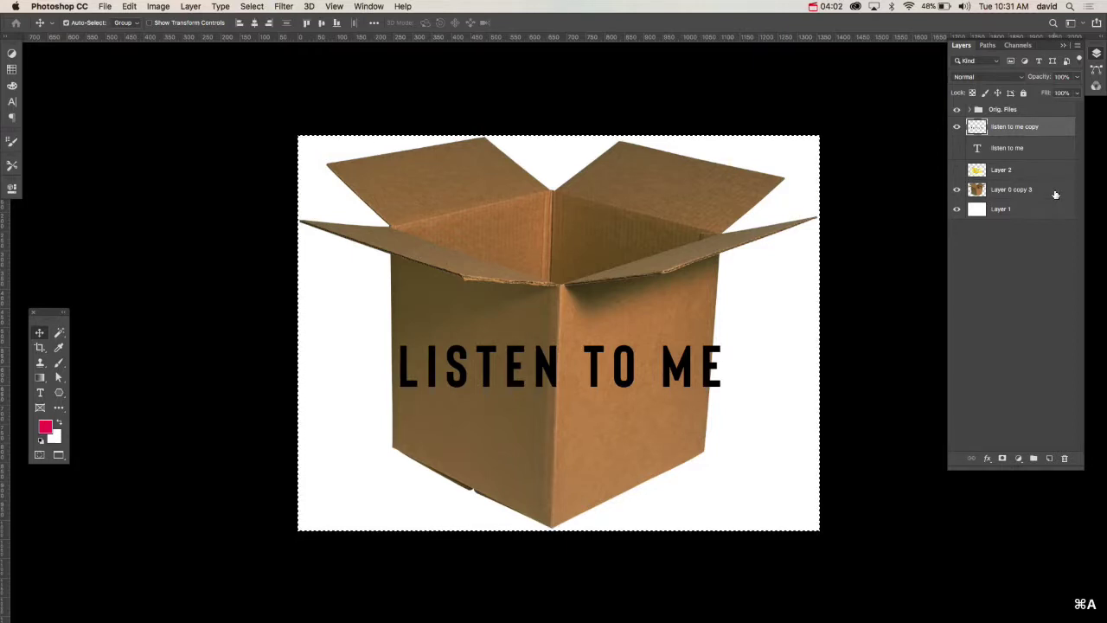
pyautogui.press('super+c')
pyautogui.click(957, 127)
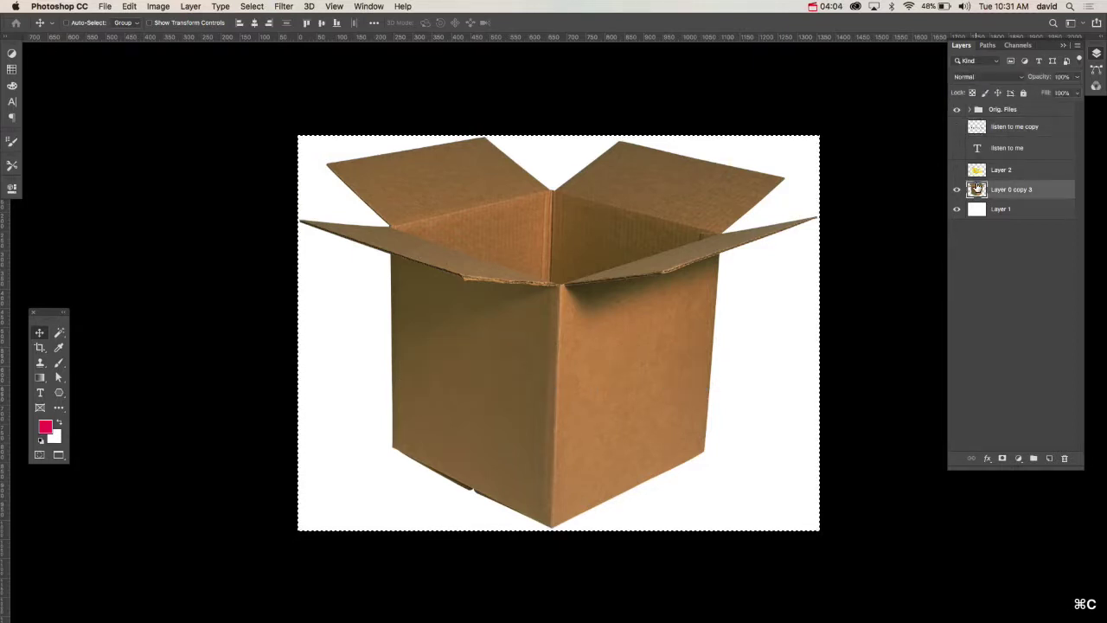
# Create a new layer directly above the box layer, Layer 0 copy 3, and open the Vanishing Point filter on it.
pyautogui.click(977, 188)
pyautogui.press('super+alt+shift+n')
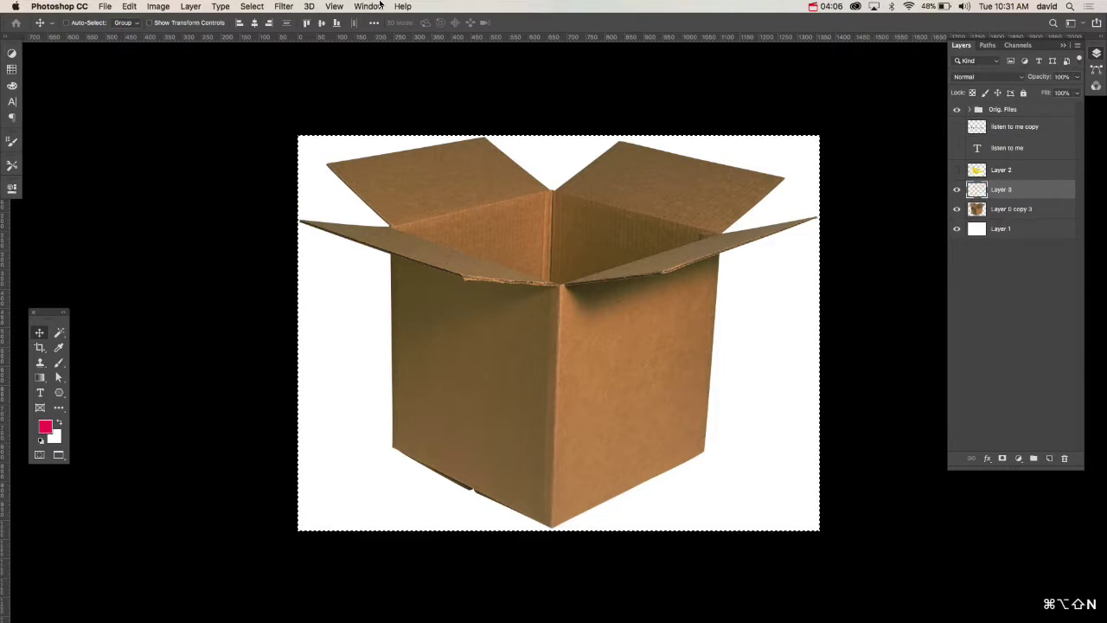
pyautogui.click(284, 6)
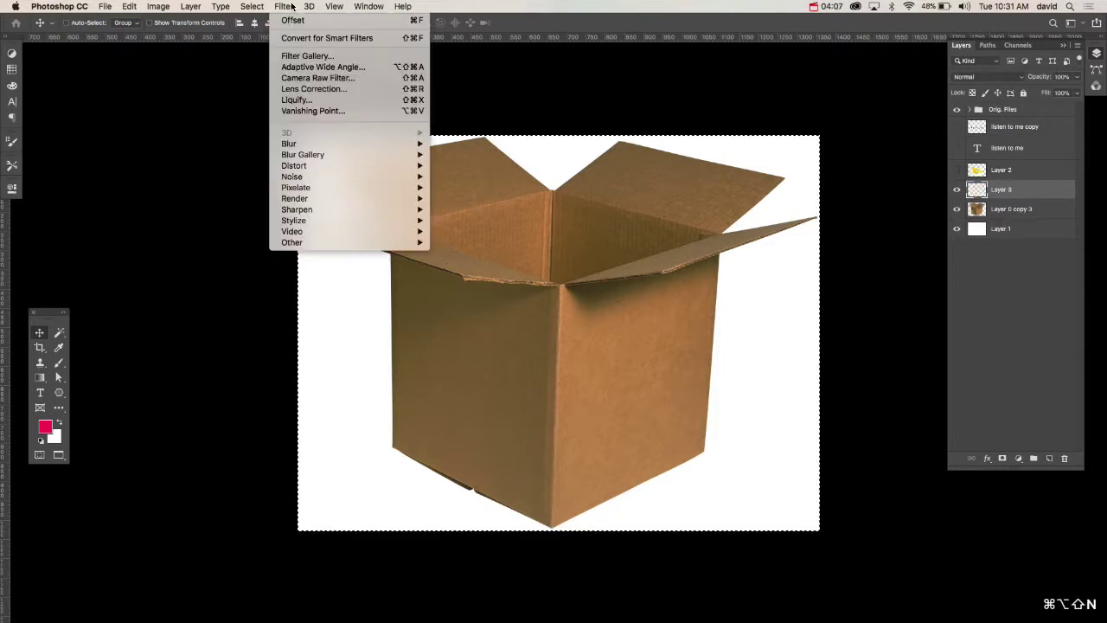
pyautogui.click(300, 113)
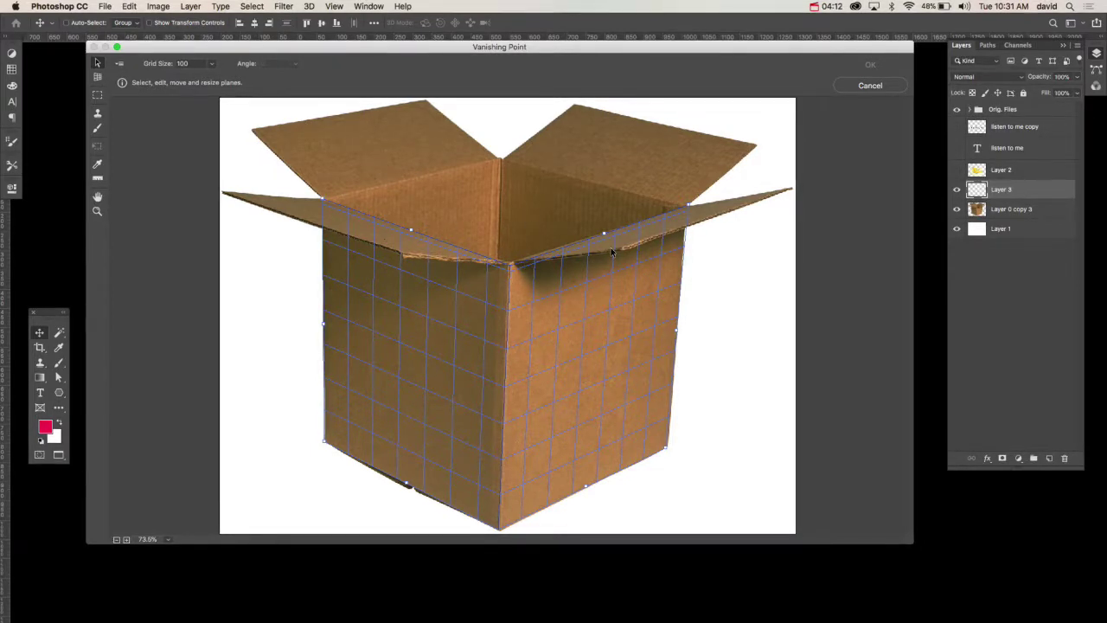
# Paste the text and wrap it across both front faces in perspective, apply the filter, and set Layer 3's blend mode to Overlay.
pyautogui.press('super+v')
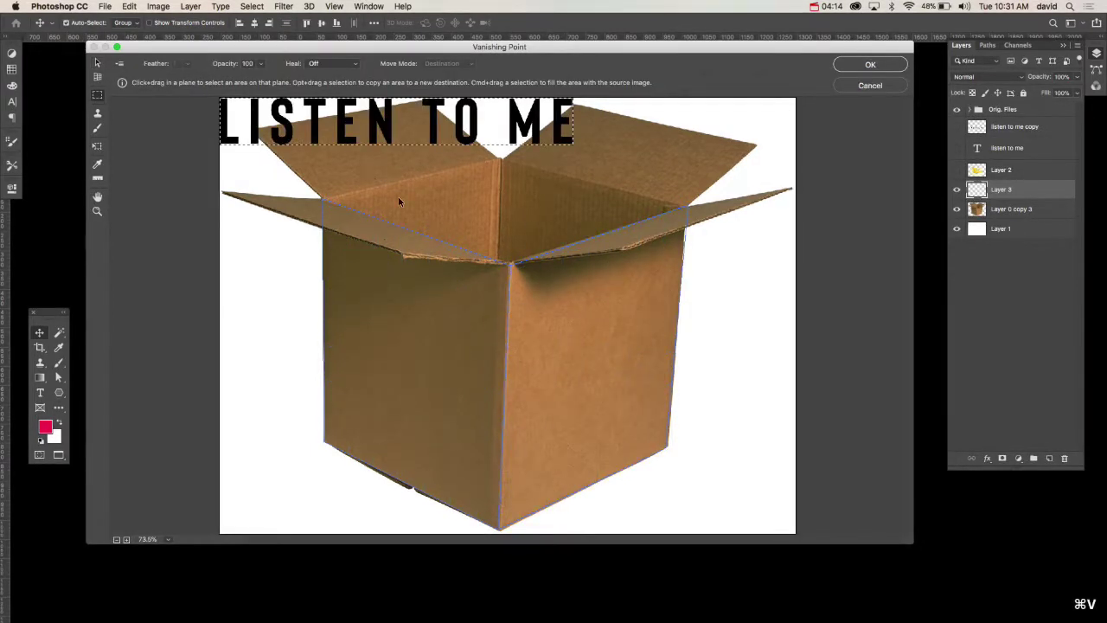
pyautogui.moveTo(390, 126); pyautogui.dragTo(495, 415)
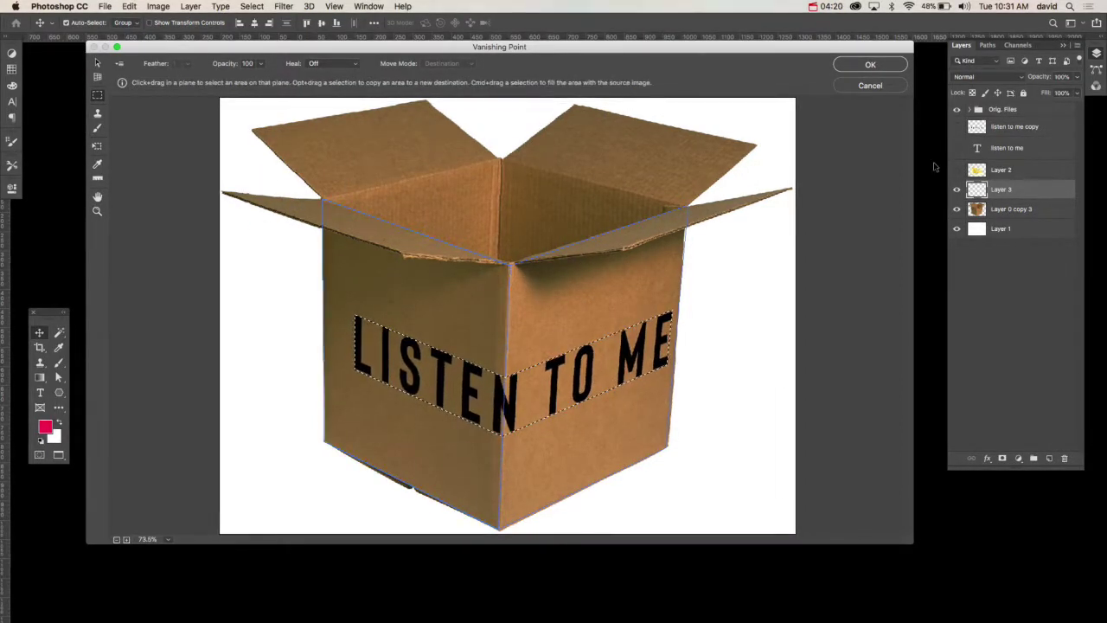
pyautogui.click(858, 68)
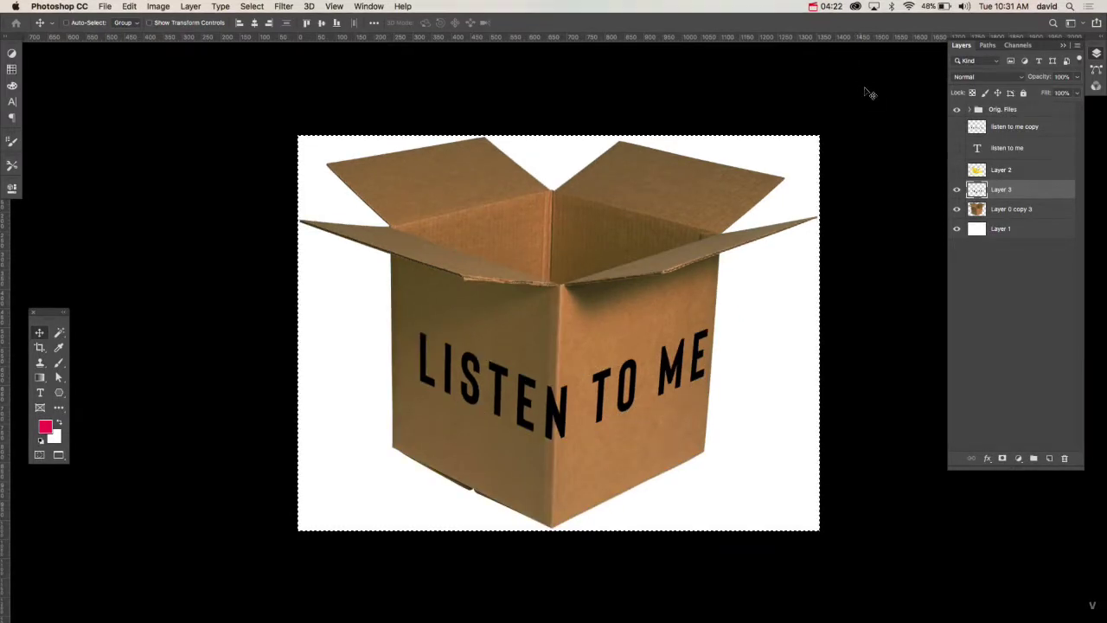
pyautogui.click(995, 77)
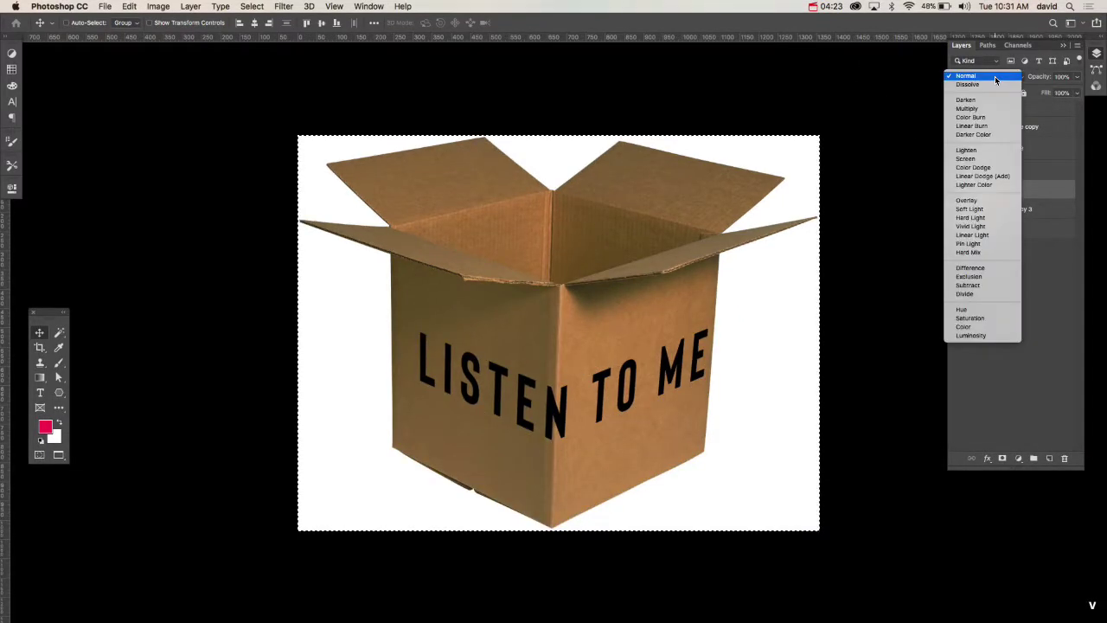
pyautogui.click(973, 200)
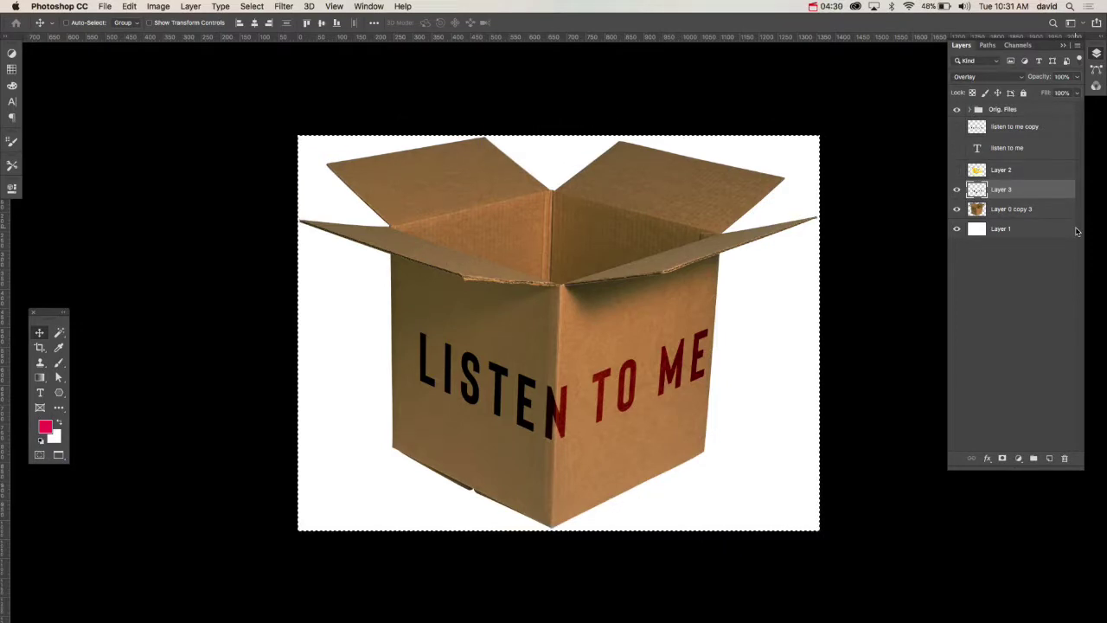
# Show the Target layer in the Orig. Files group, copy its entire contents, and collapse and hide the group.
pyautogui.click(970, 110)
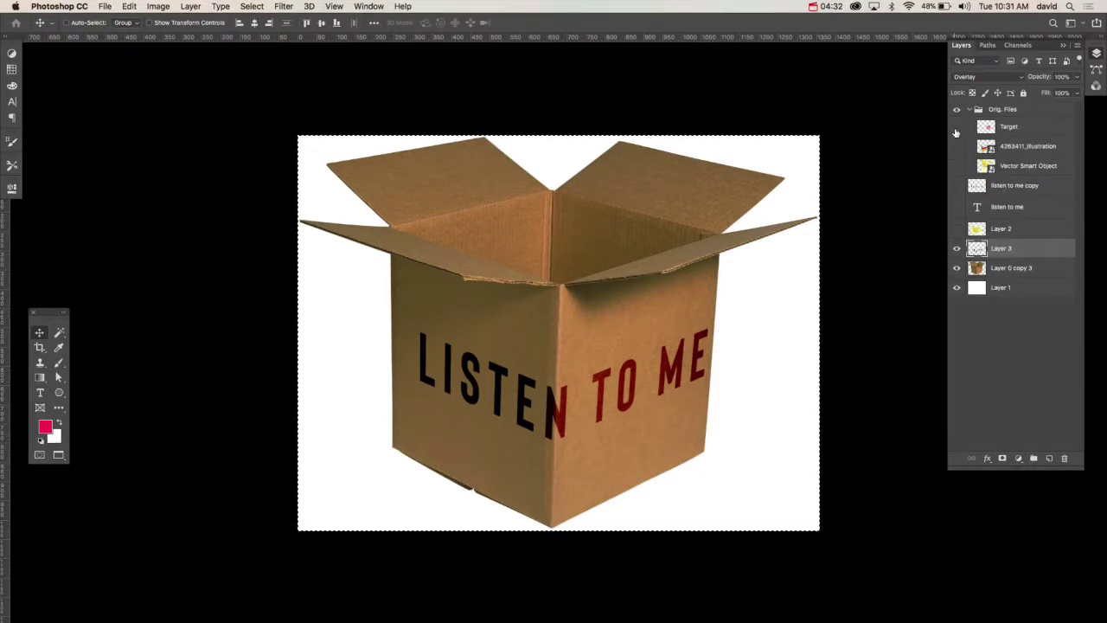
pyautogui.click(957, 126)
pyautogui.click(986, 127)
pyautogui.press('super+a')
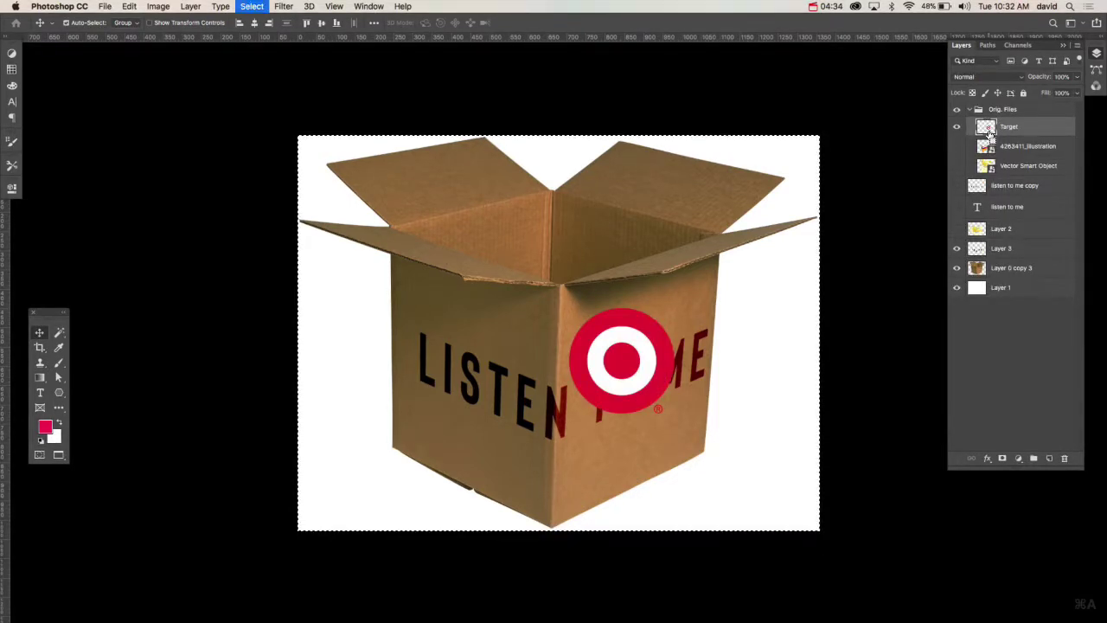
pyautogui.press('super+c')
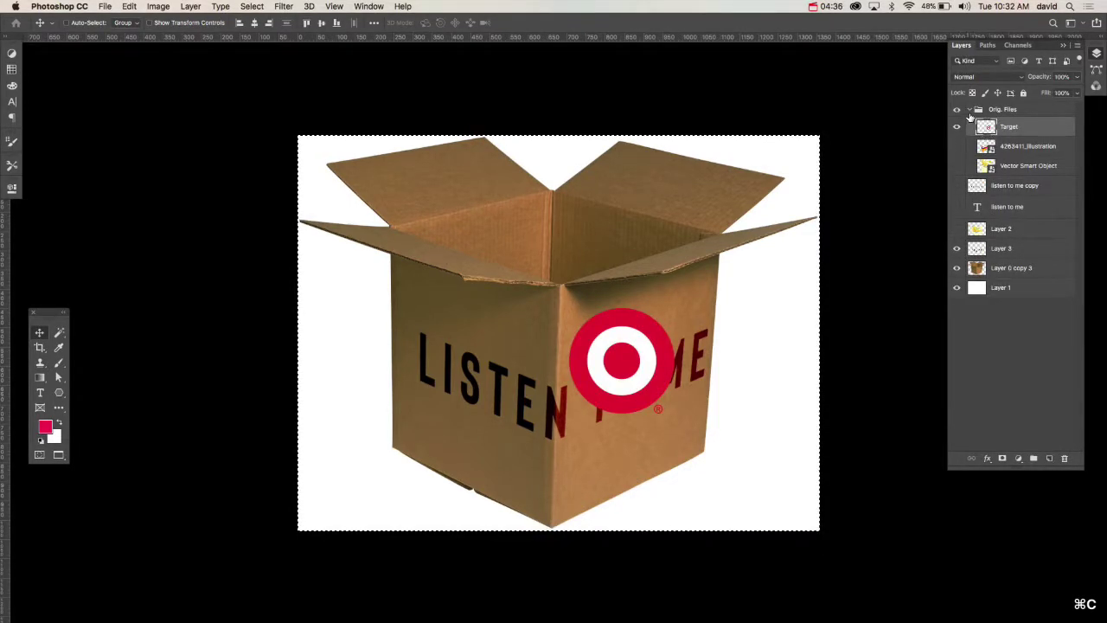
pyautogui.click(970, 110)
pyautogui.click(957, 110)
# Create a new layer above Layer 3 and open the Vanishing Point filter for the copied logo.
pyautogui.click(978, 190)
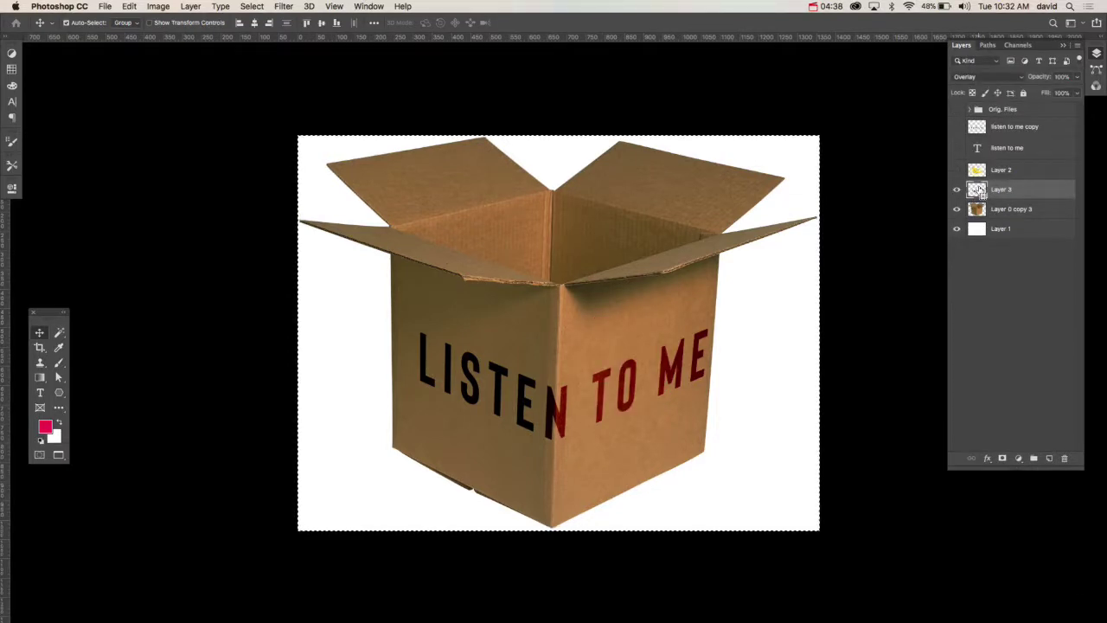
pyautogui.press('super+alt+shift+n')
pyautogui.click(284, 6)
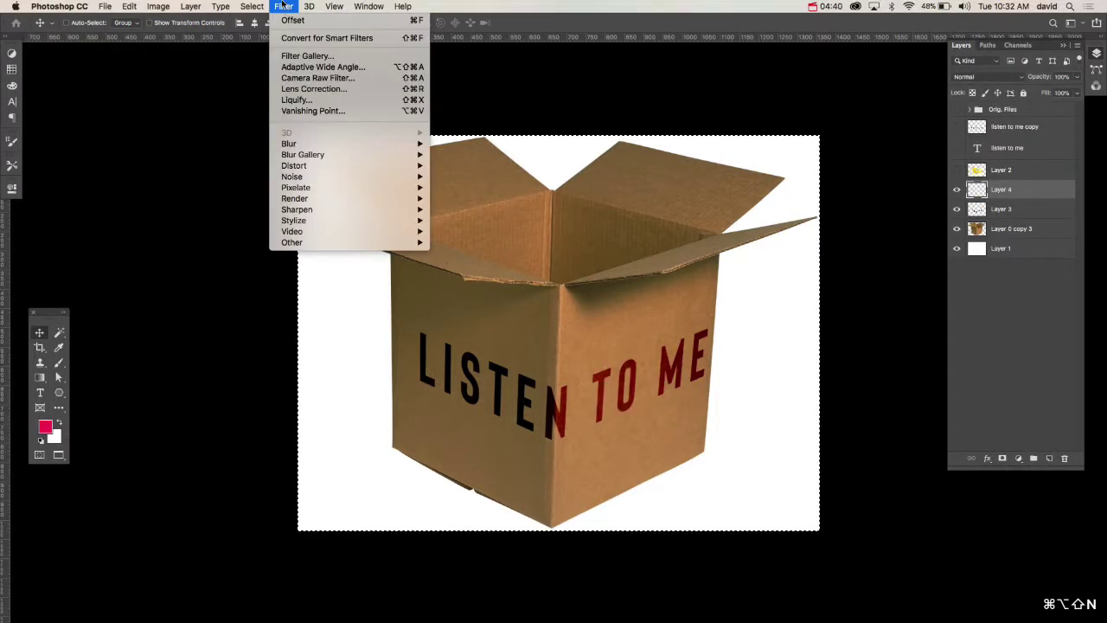
pyautogui.click(311, 111)
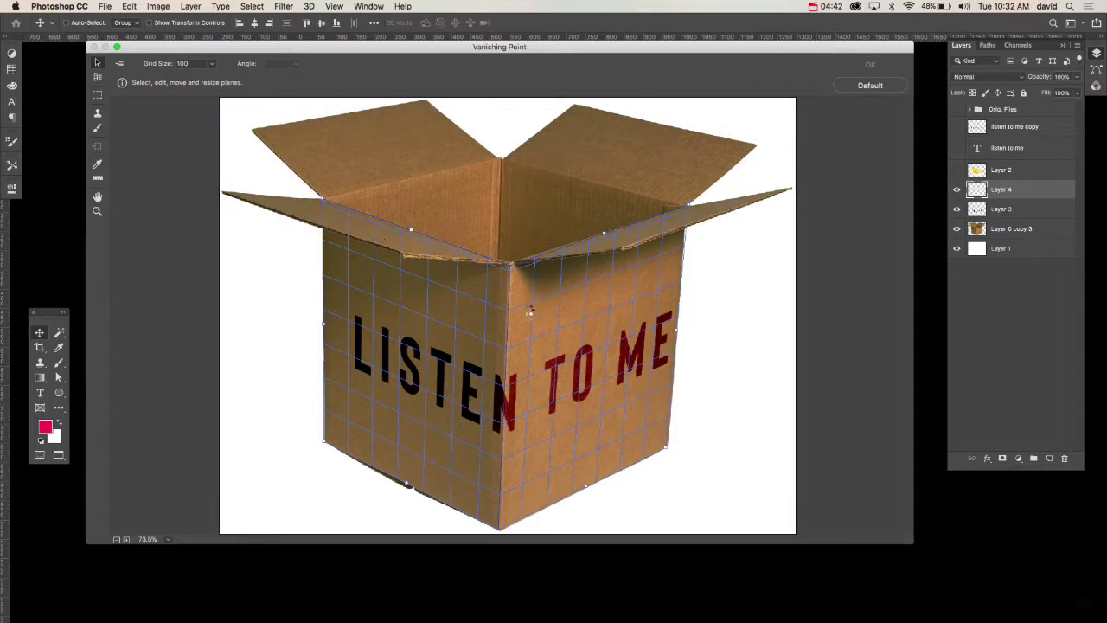
# Paste the logo onto the box's left face, shrink it to sit below the "LI" letters, apply the filter, and set Layer 4 to Multiply.
pyautogui.press('super+v')
pyautogui.moveTo(297, 153); pyautogui.dragTo(427, 398)
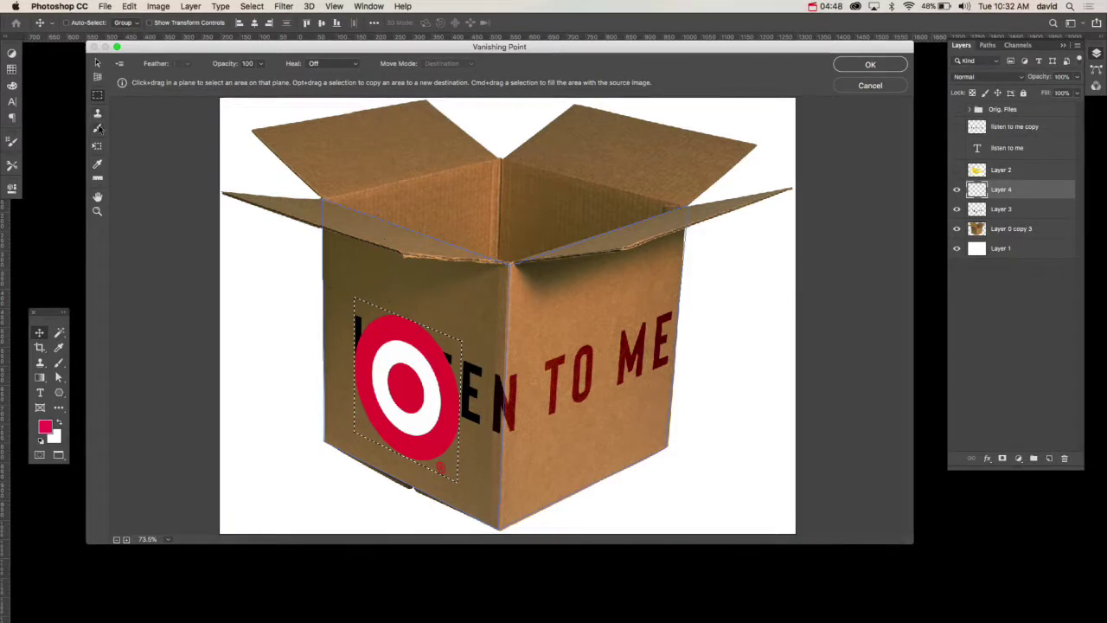
pyautogui.click(97, 146)
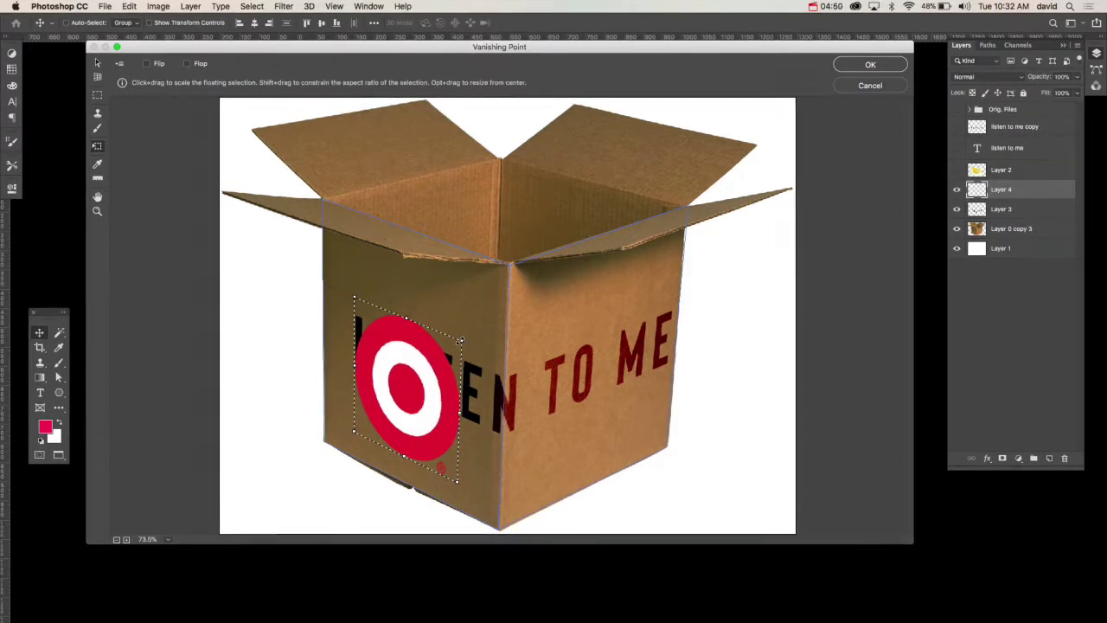
pyautogui.moveTo(459, 340); pyautogui.dragTo(389, 399)
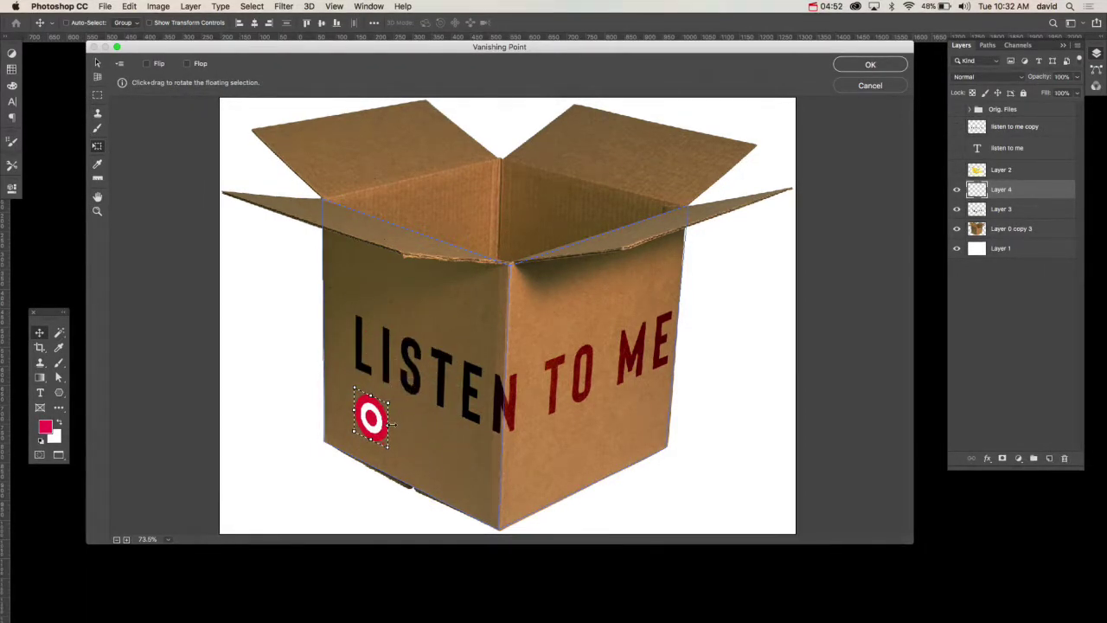
pyautogui.press('Return')
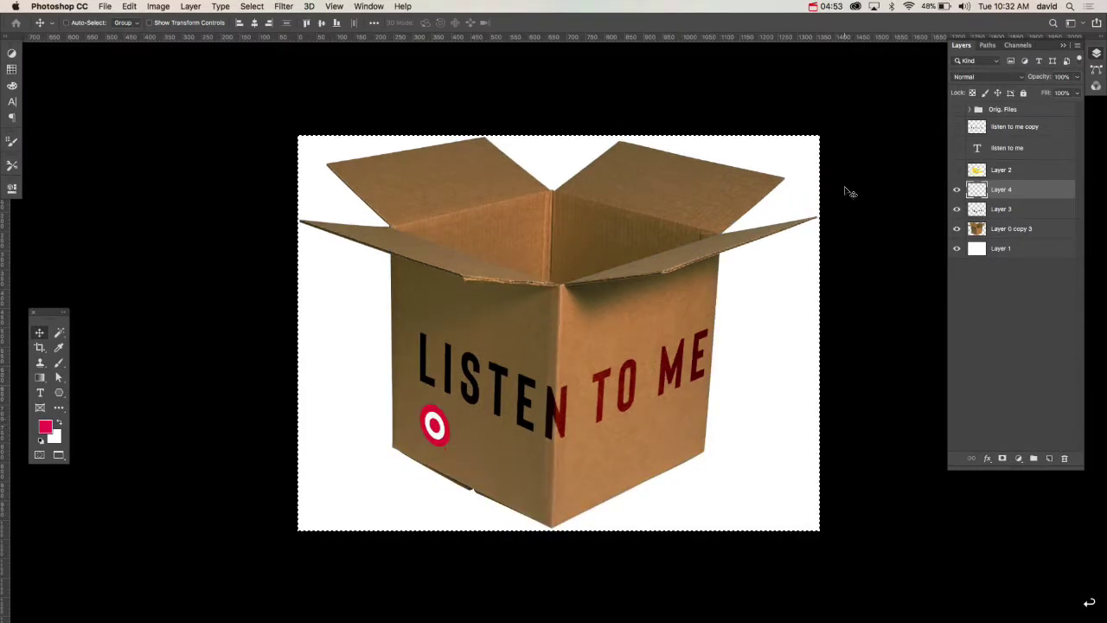
pyautogui.click(975, 77)
pyautogui.click(975, 109)
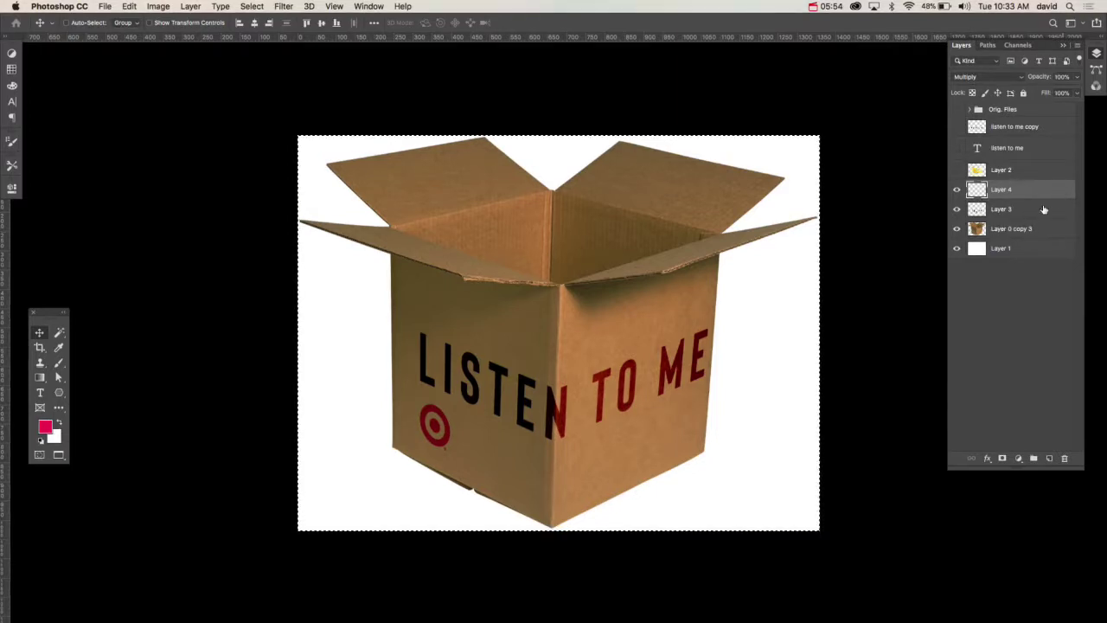
# Hide Layer 0 copy 3, Layer 3 and Layer 4, and clear the selection.
pyautogui.moveTo(956, 229); pyautogui.dragTo(956, 174)
pyautogui.press('super+d')
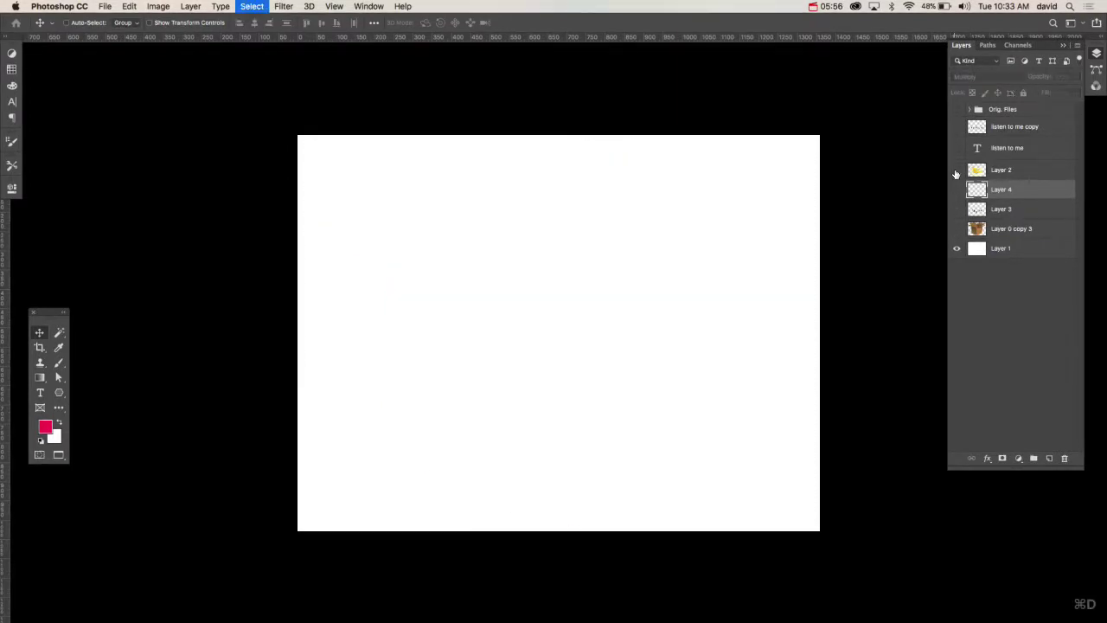
# Switch to Chrome and search Google Images for "stairs" in a new tab.
pyautogui.moveTo(631, 610)
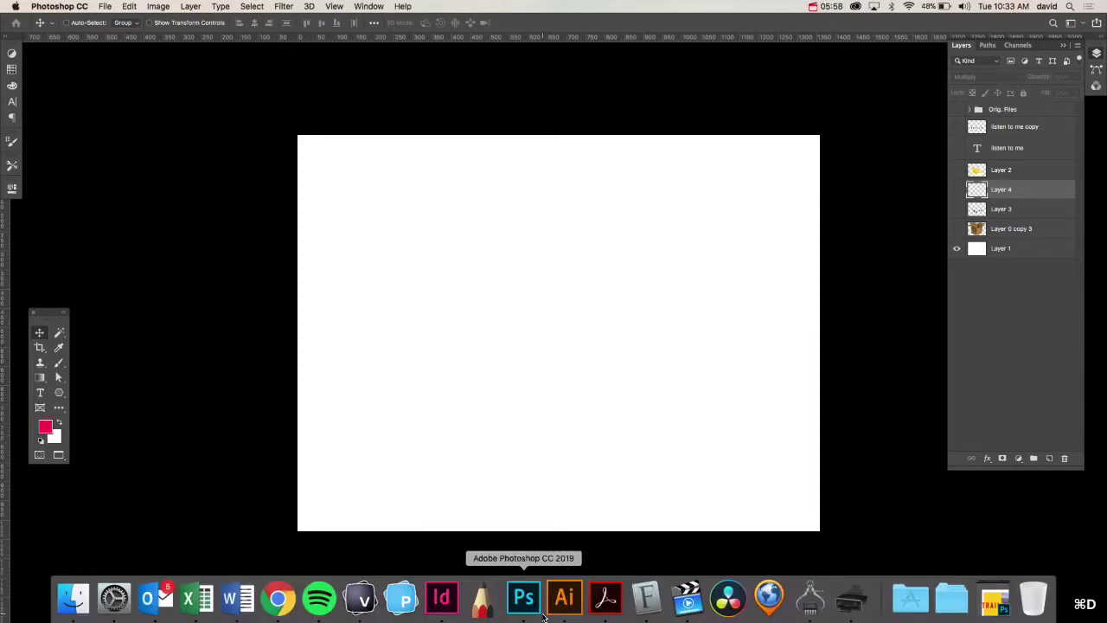
pyautogui.click(278, 599)
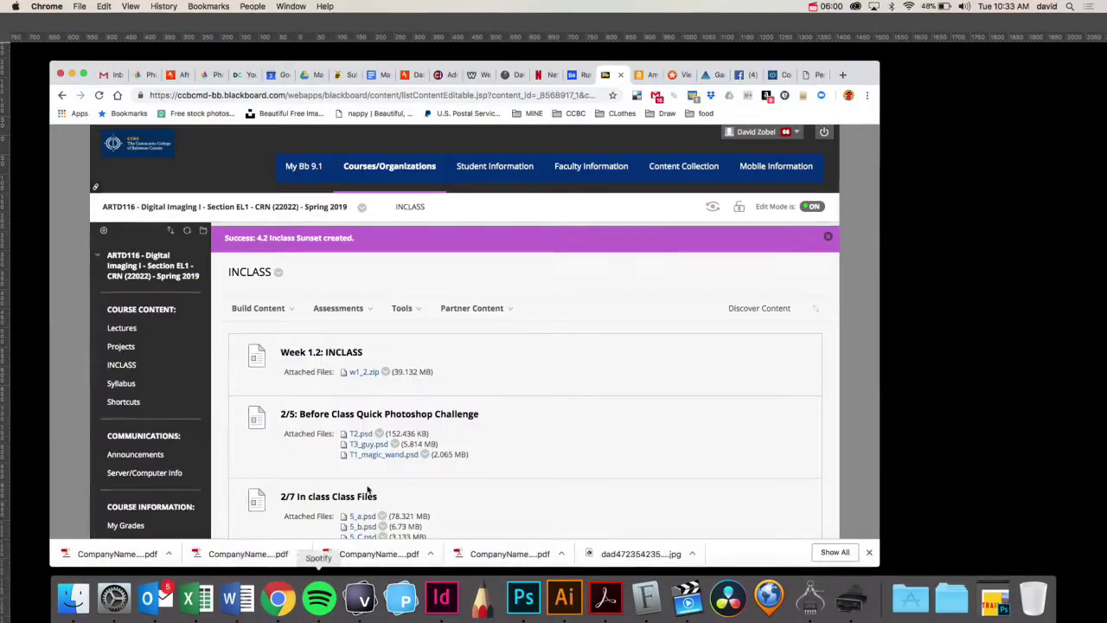
pyautogui.press('super+t')
pyautogui.write('stairs')
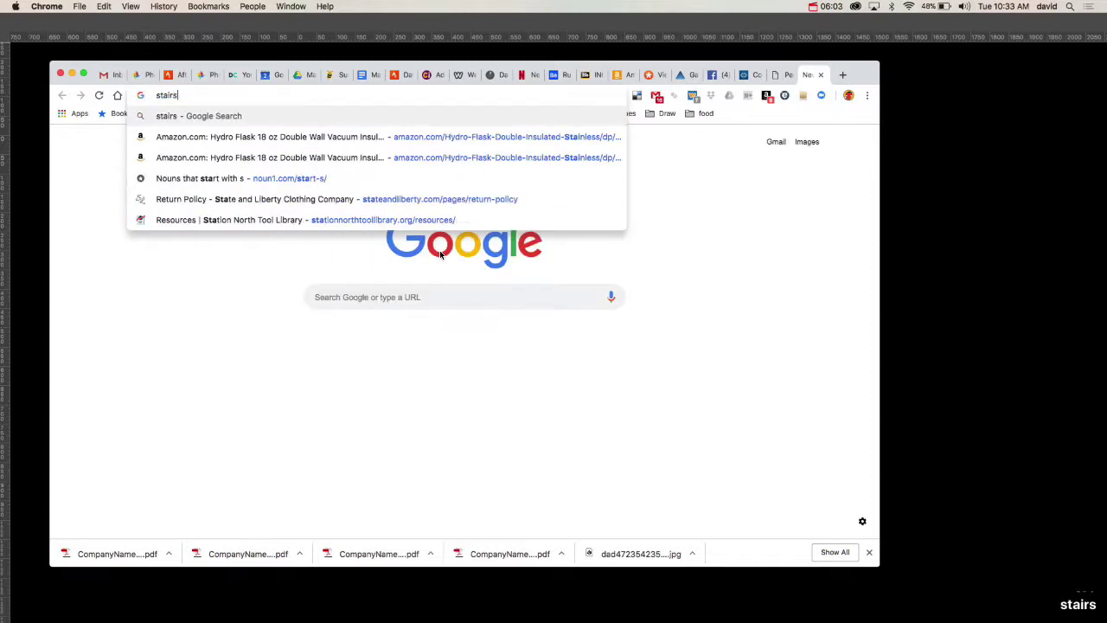
pyautogui.press('Return')
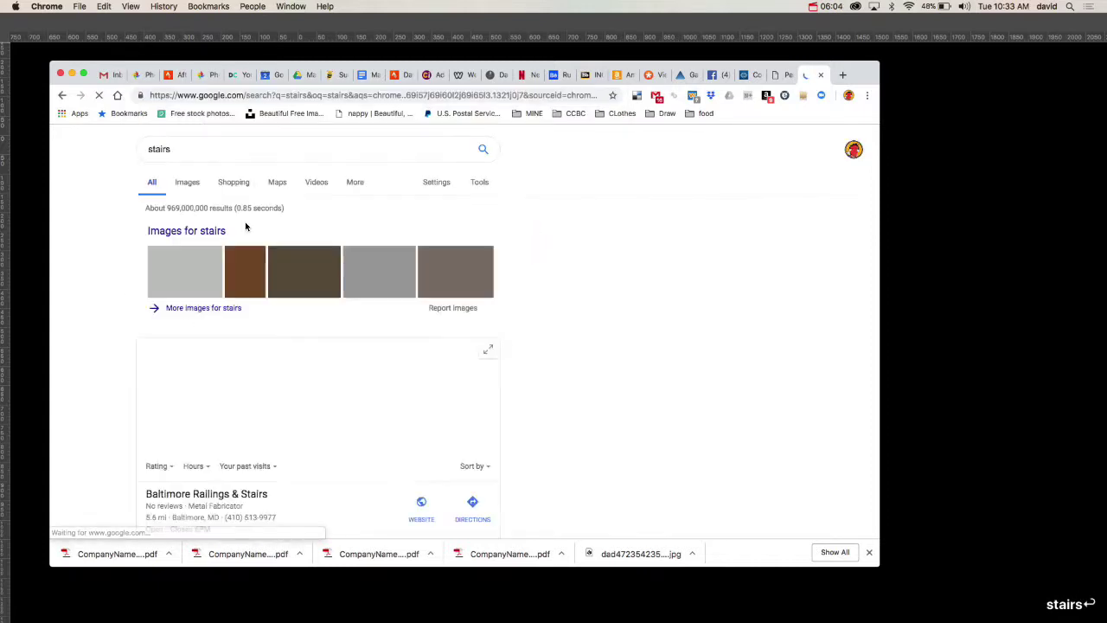
pyautogui.click(186, 189)
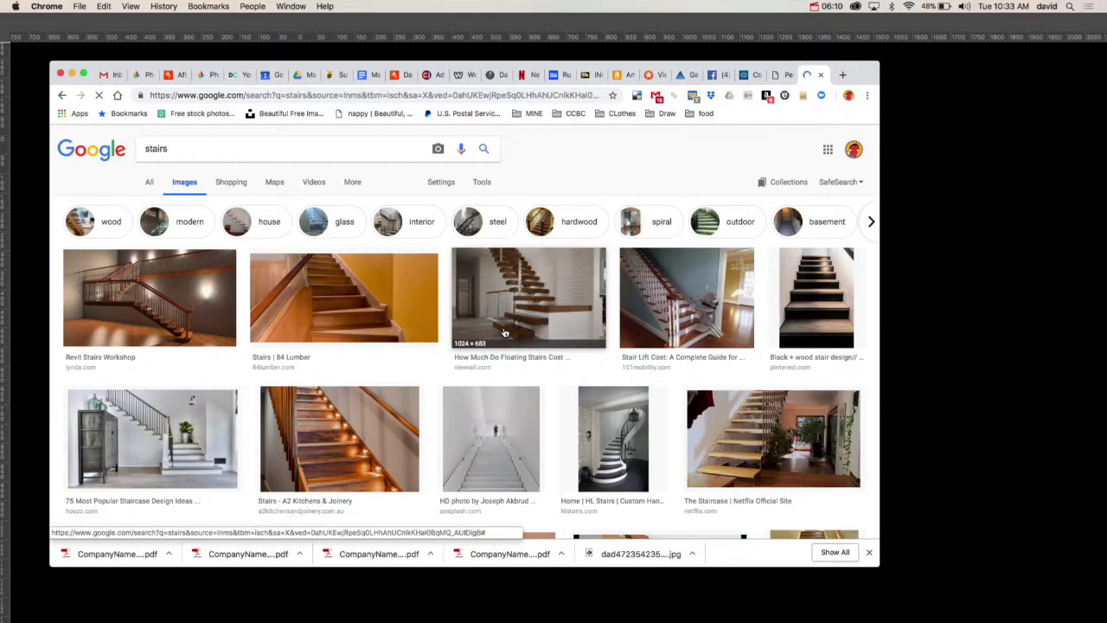
# Find a front-view photo of light wooden stairs in the image results, copy the image, and switch back to Photoshop.
pyautogui.scroll(-5, 491, 338)
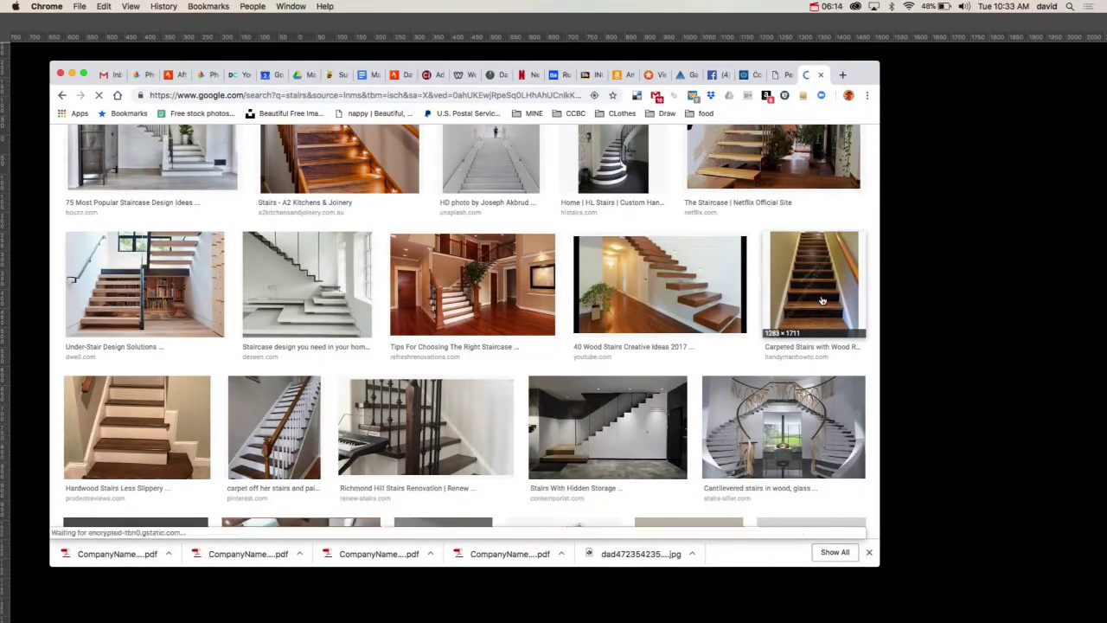
pyautogui.scroll(-6, 614, 347)
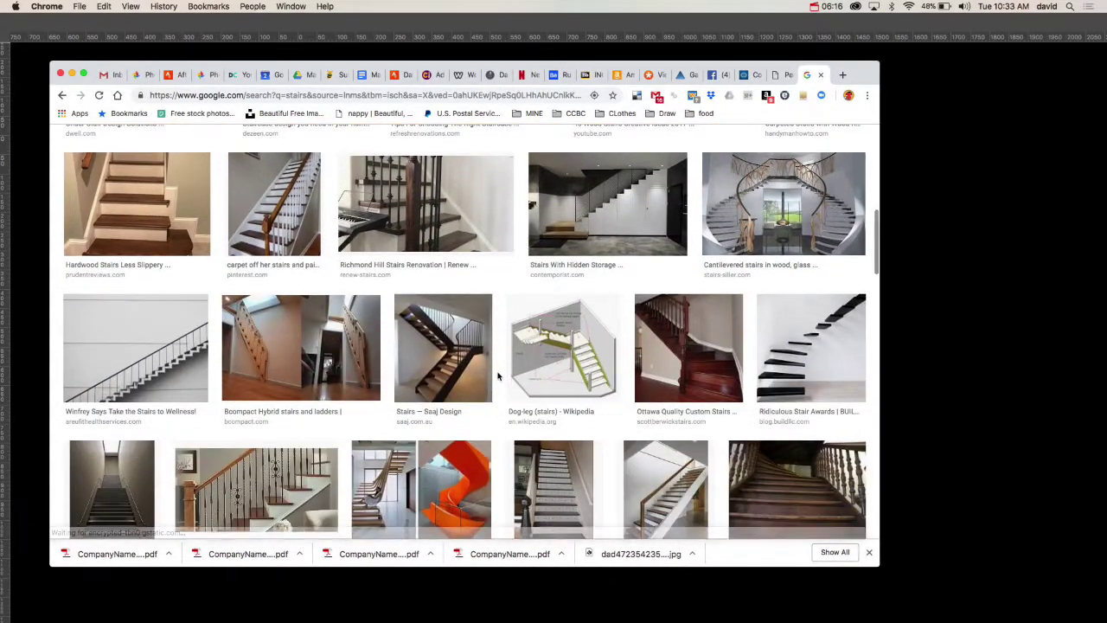
pyautogui.scroll(-3, 614, 347)
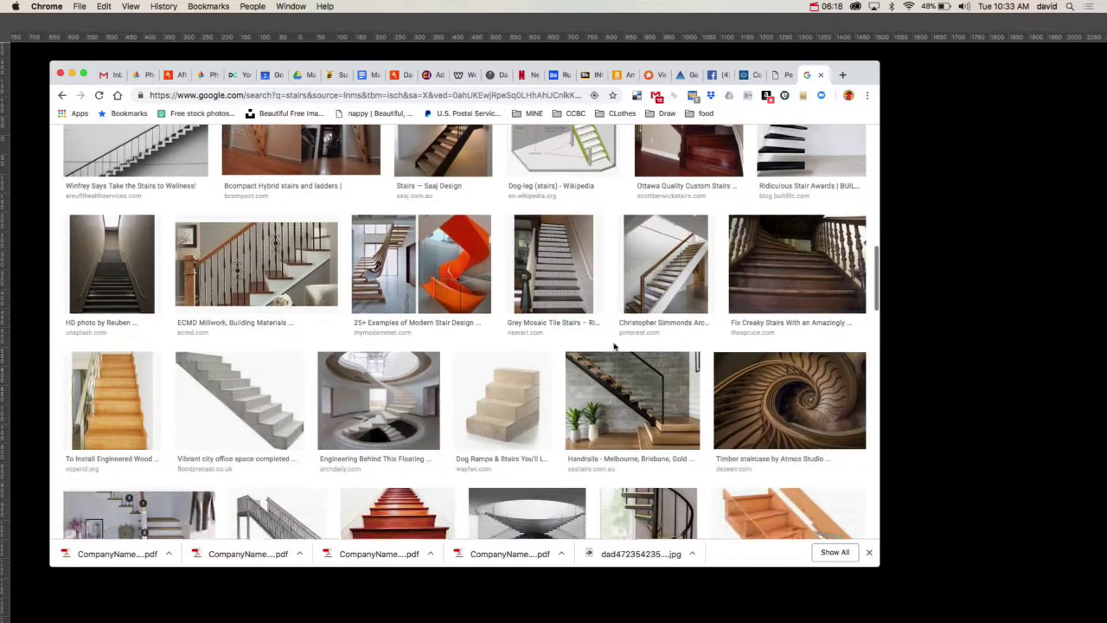
pyautogui.click(109, 332)
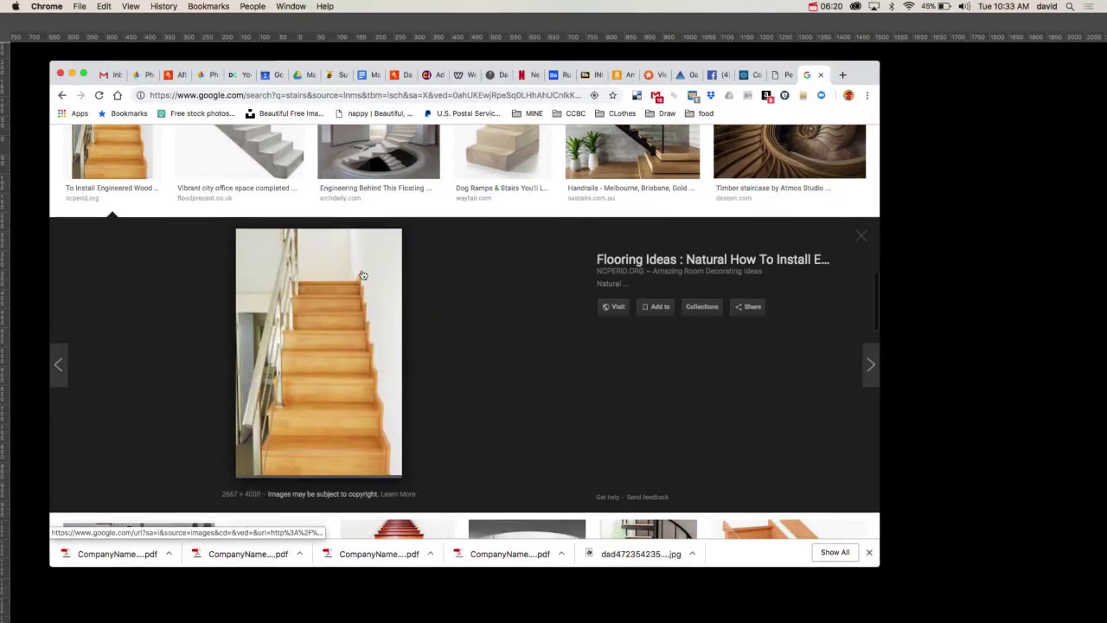
pyautogui.rightClick(357, 377)
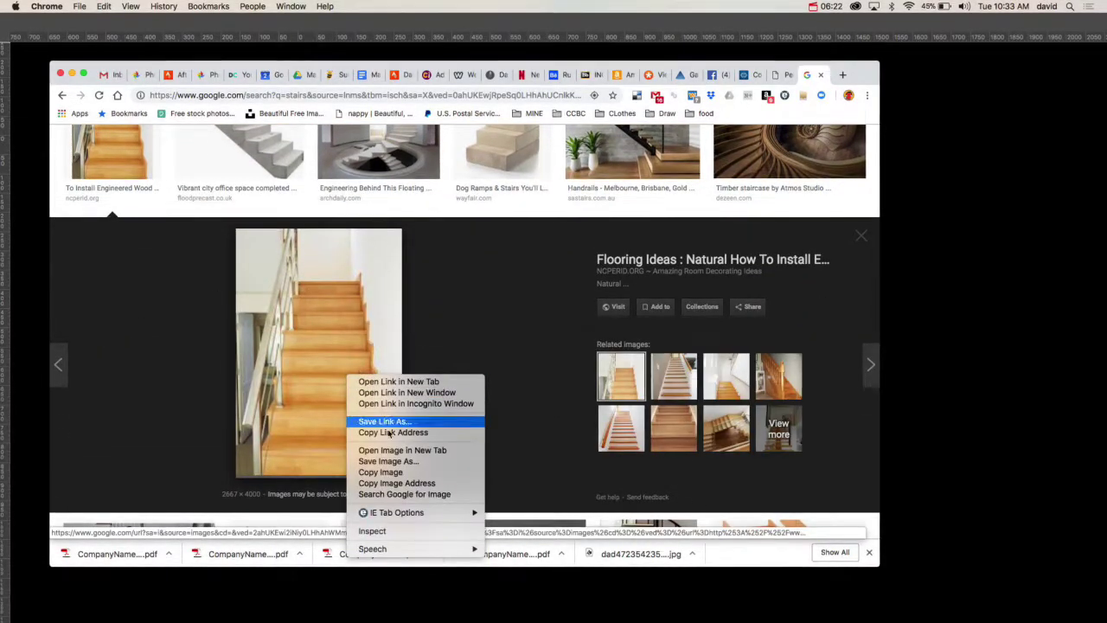
pyautogui.click(394, 473)
pyautogui.press('super+Tab')
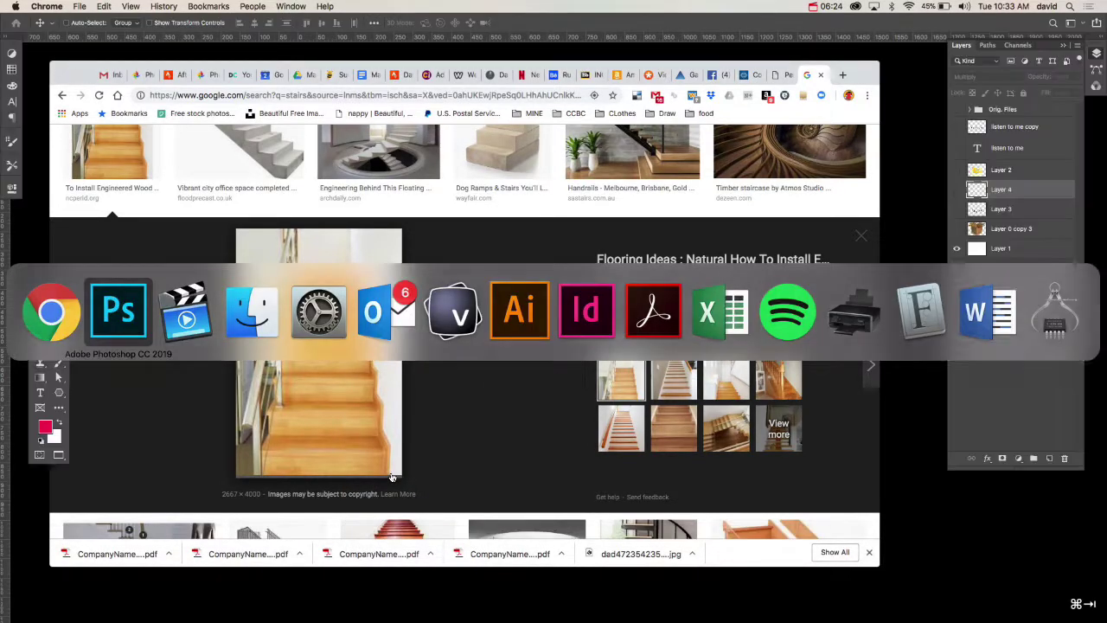
# Paste the stairs photo, enlarge it proportionally from its centre to about 498%, and shift it slightly up on the canvas.
pyautogui.press('super+v')
pyautogui.press('super+t')
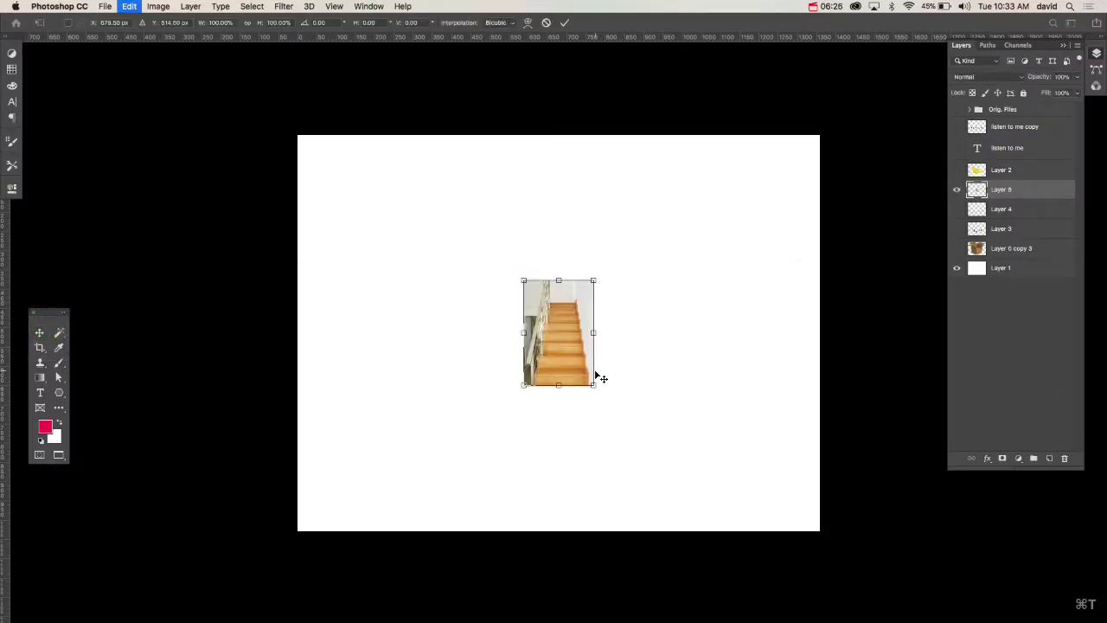
pyautogui.moveTo(593, 386); pyautogui.dragTo(806, 547)
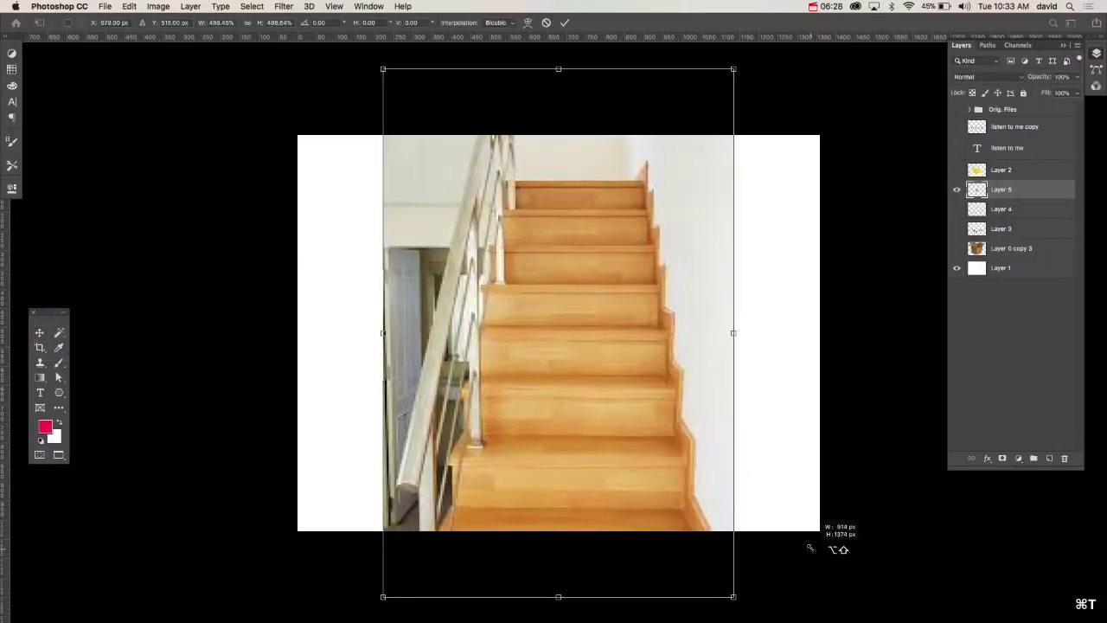
pyautogui.press('Return')
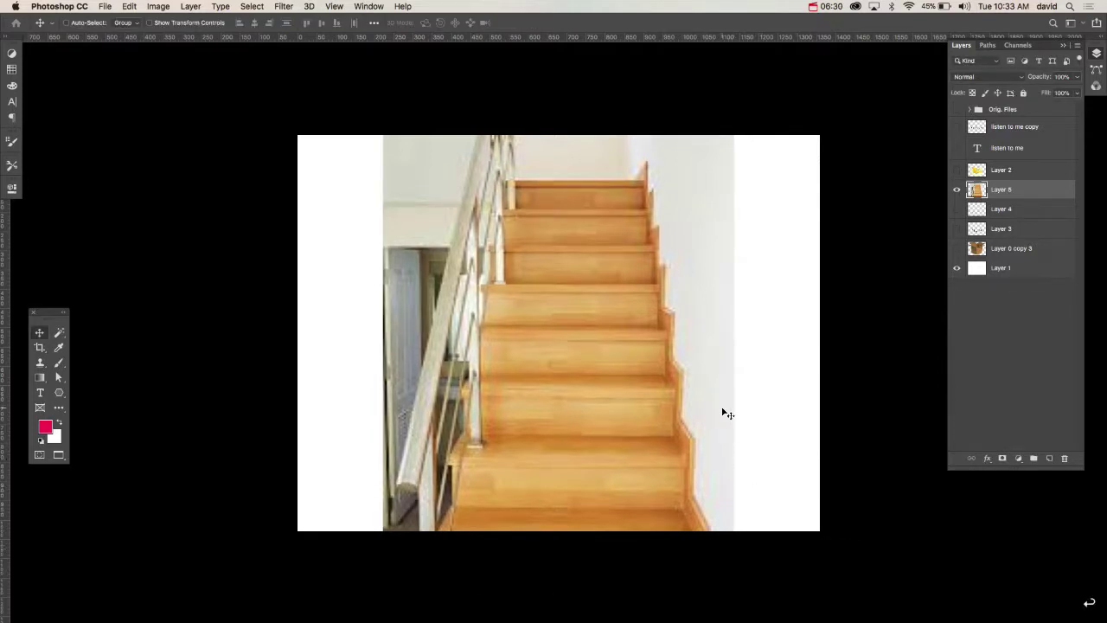
pyautogui.press('v')
pyautogui.moveTo(697, 453); pyautogui.dragTo(693, 407)
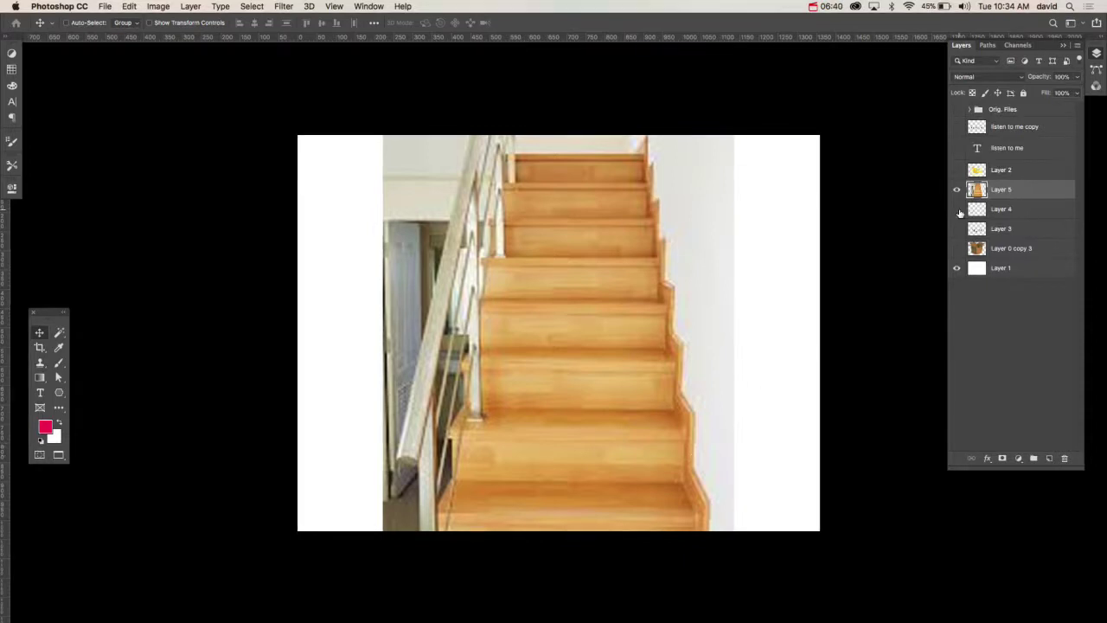
# Add a new layer above the stairs photo, open Vanishing Point on it, and delete the old box planes.
pyautogui.press('super+alt+shift+n')
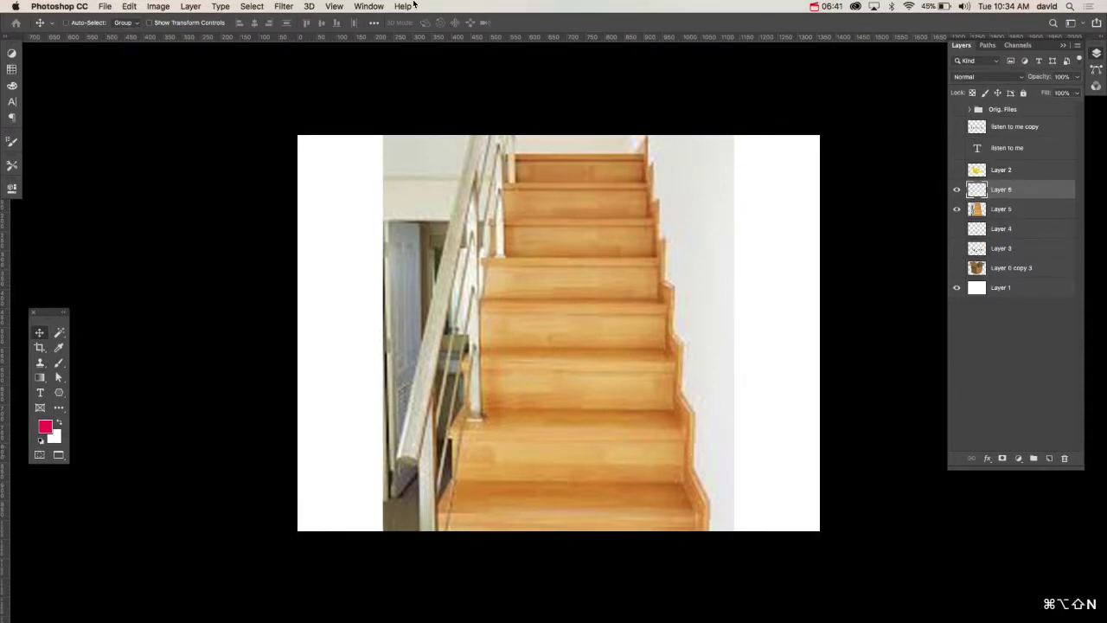
pyautogui.click(283, 6)
pyautogui.click(305, 110)
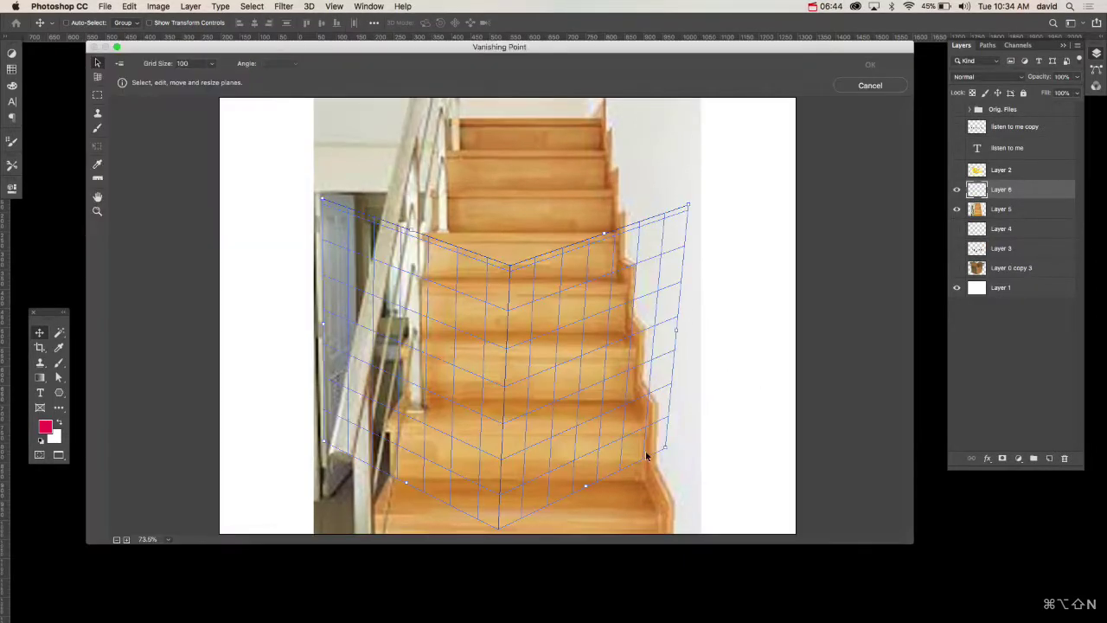
pyautogui.press('BackSpace')
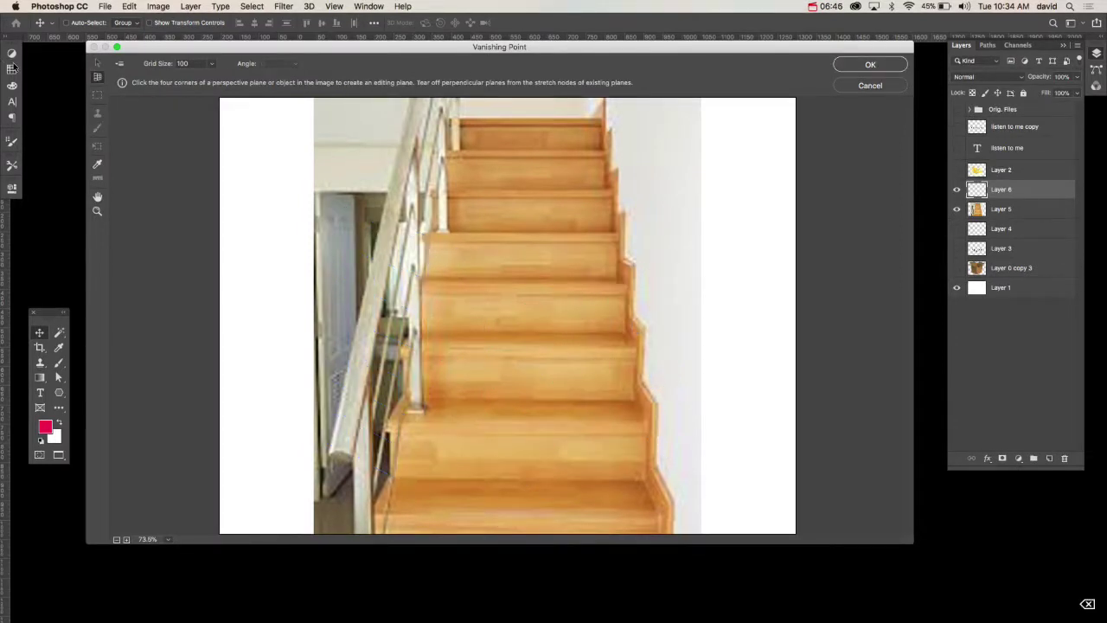
# Draw a perspective plane over the lowest full riser and adjust its upper-right corner until the grid is valid.
pyautogui.click(645, 481)
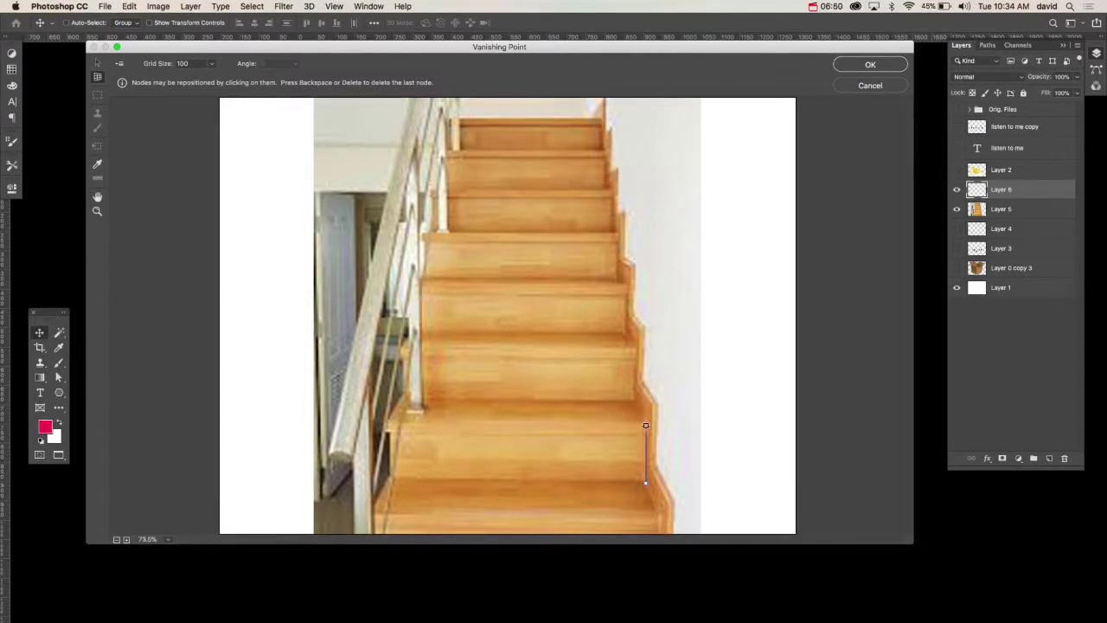
pyautogui.click(645, 424)
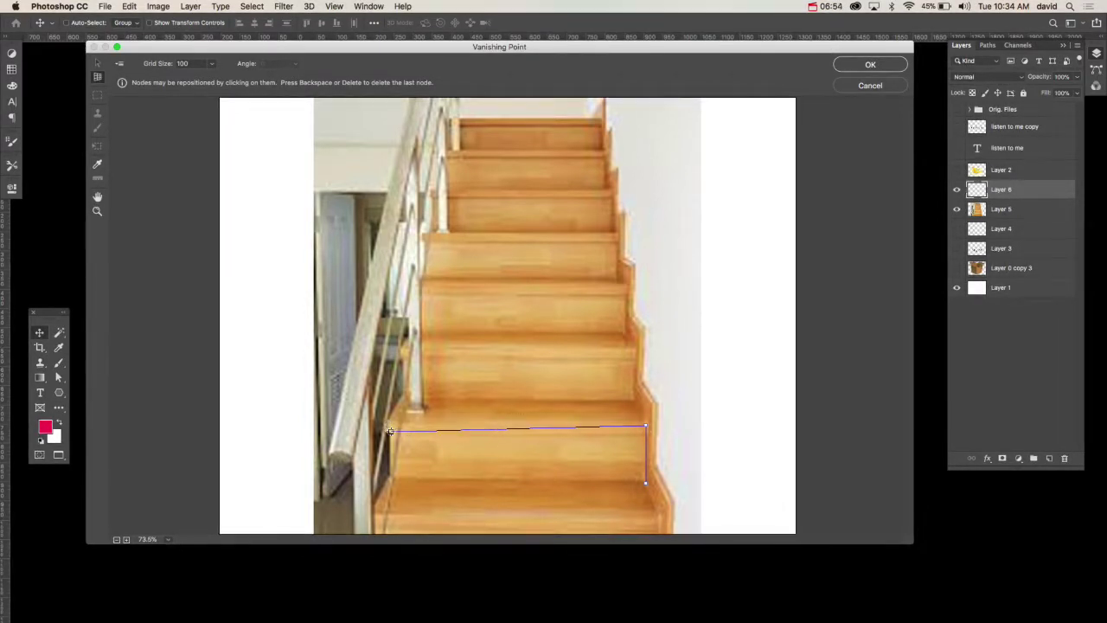
pyautogui.click(391, 431)
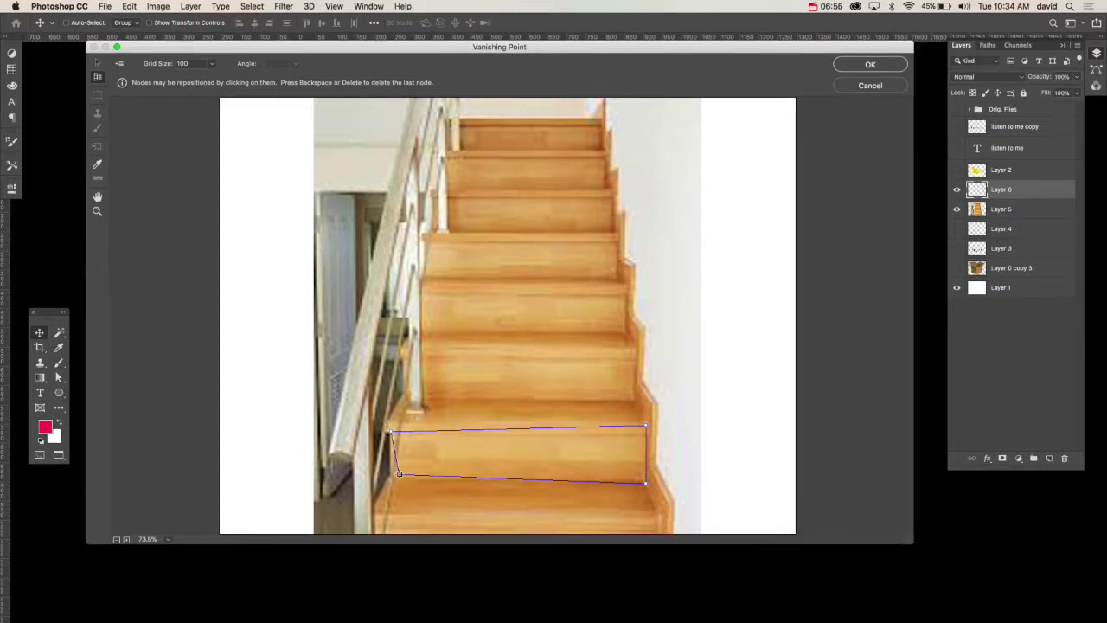
pyautogui.click(391, 477)
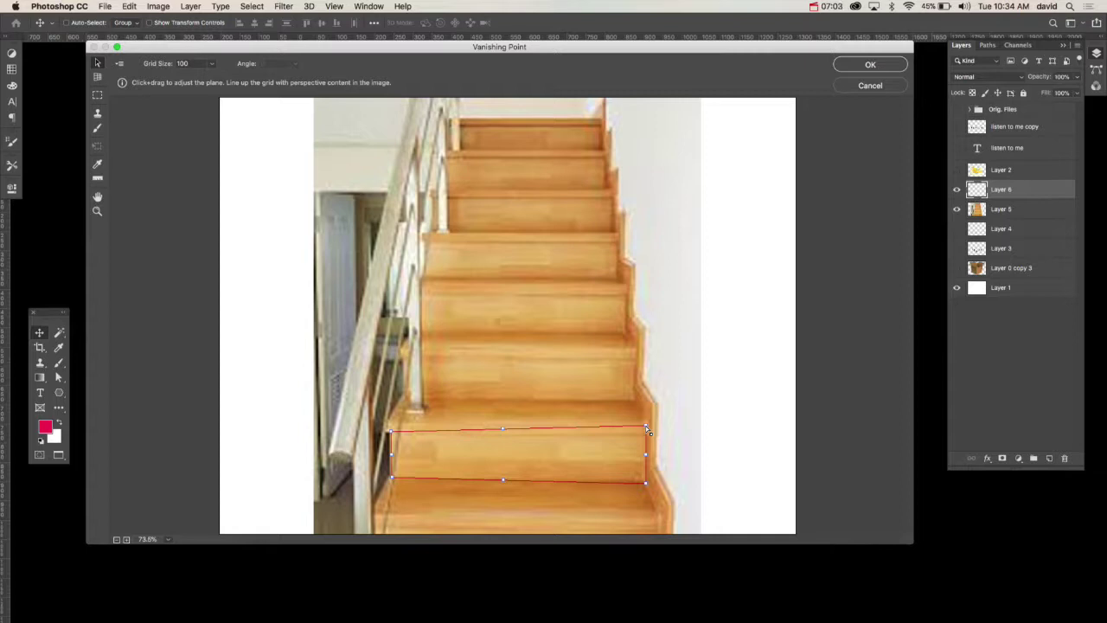
pyautogui.moveTo(646, 427); pyautogui.dragTo(645, 431)
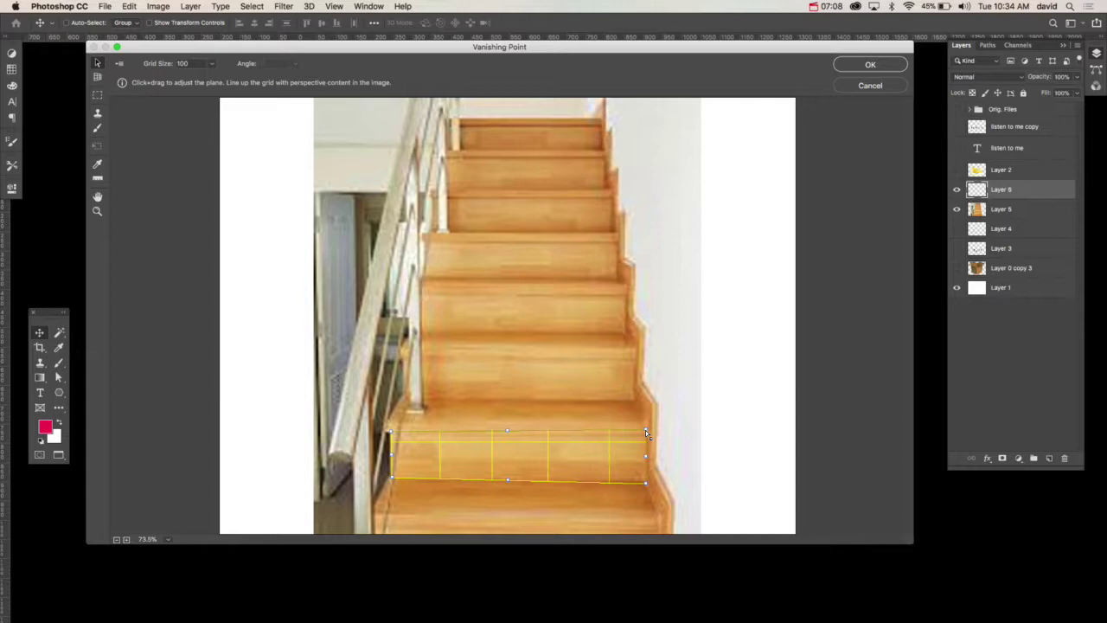
pyautogui.moveTo(645, 431); pyautogui.dragTo(647, 441)
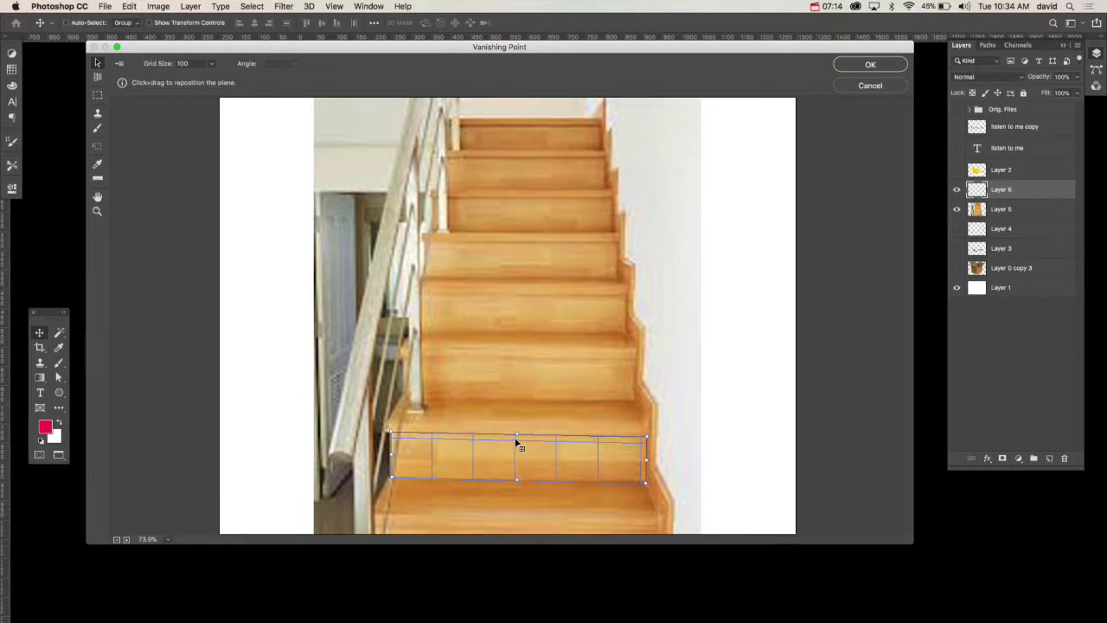
# Tear off connected perpendicular planes over the treads and risers up to the fourth riser, and apply the filter.
pyautogui.moveTo(516, 436); pyautogui.dragTo(535, 244)
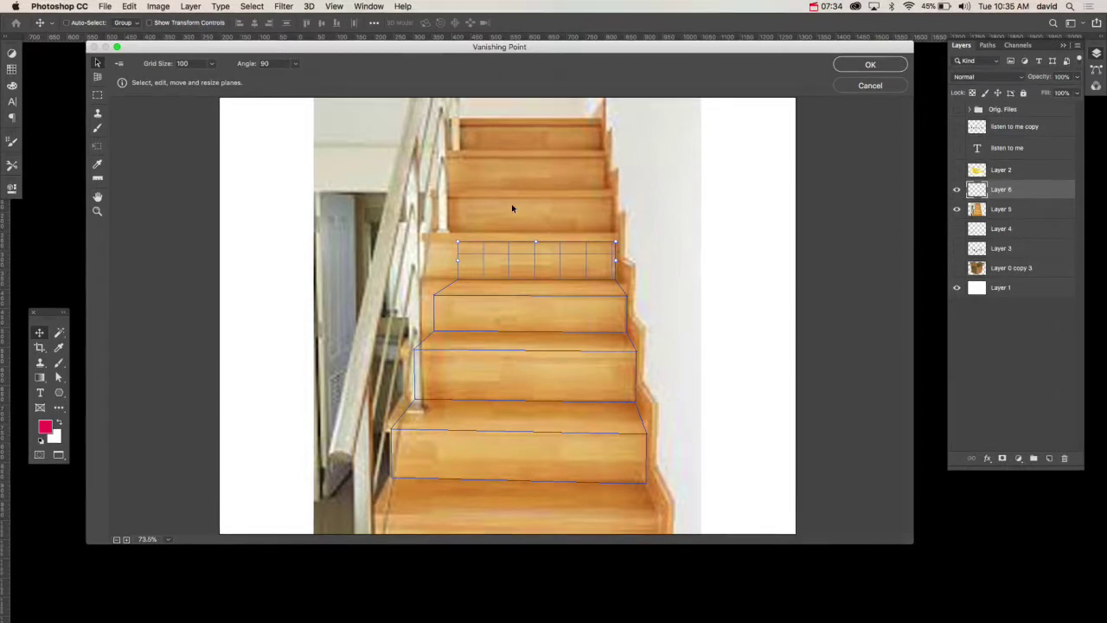
pyautogui.press('super+v')
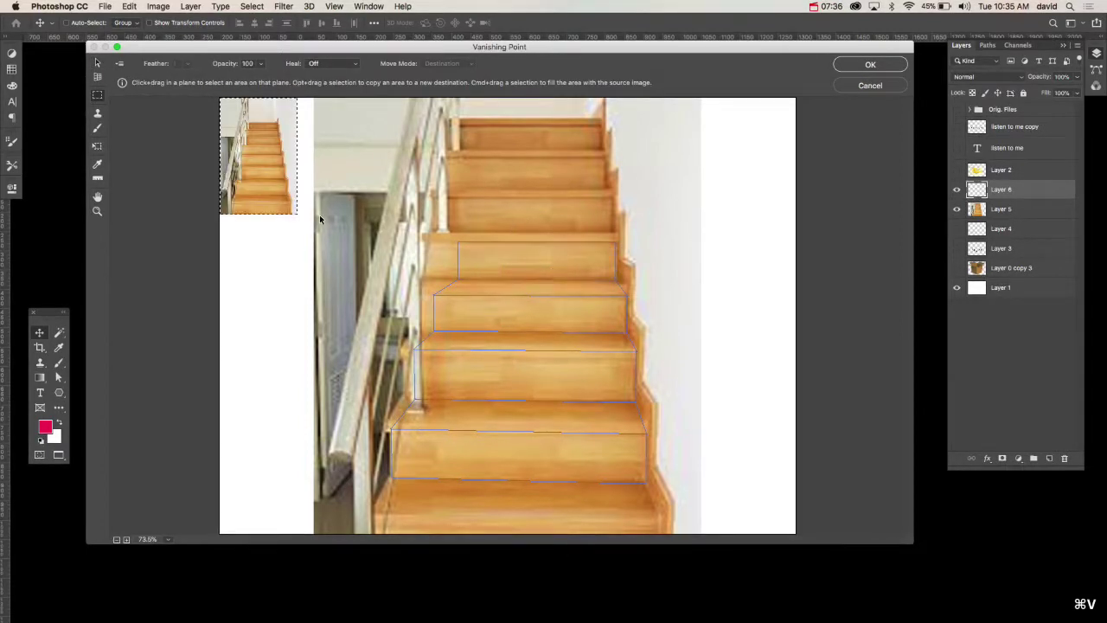
pyautogui.press('super+z')
pyautogui.click(870, 65)
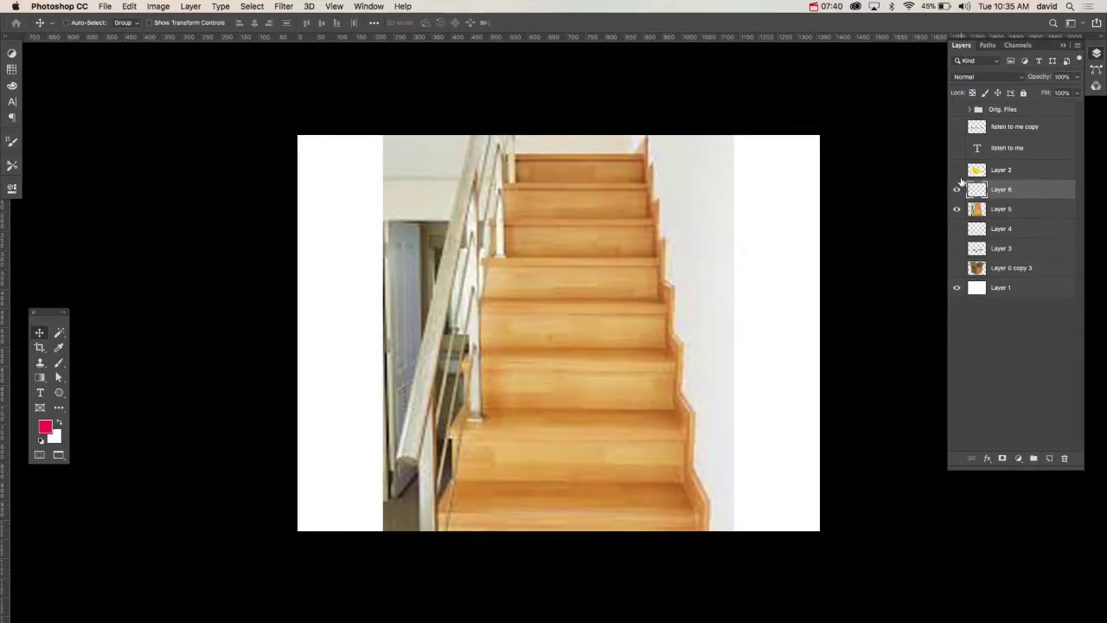
pyautogui.click(957, 169)
pyautogui.click(976, 170)
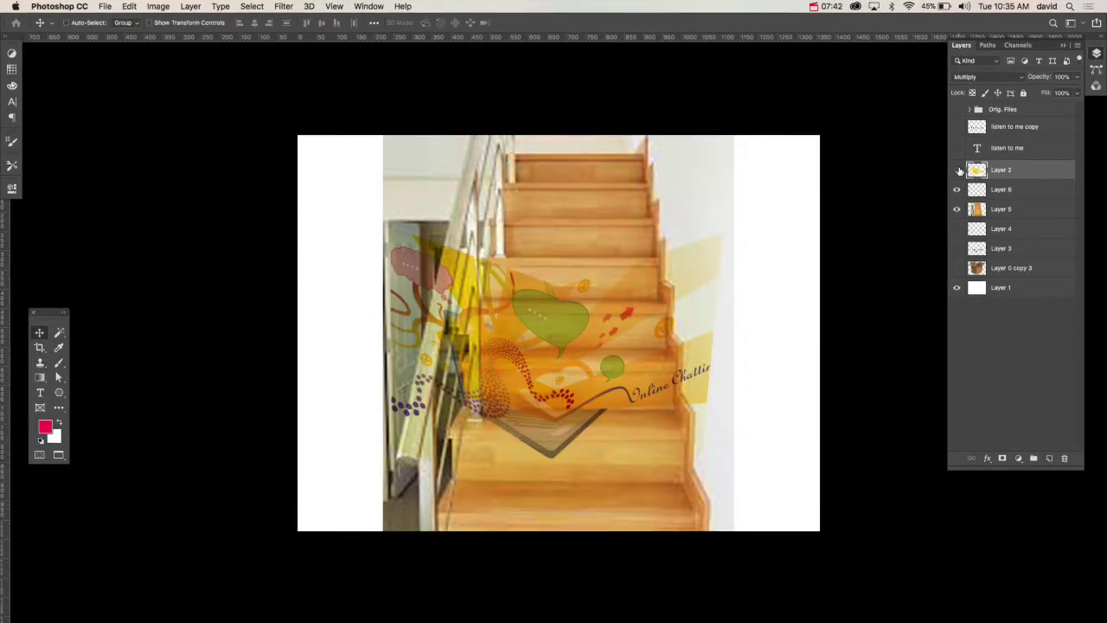
pyautogui.click(957, 170)
# Show and expand the Orig. Files group, then show and select its 4263411_illustration layer.
pyautogui.click(956, 109)
pyautogui.click(970, 110)
pyautogui.click(957, 127)
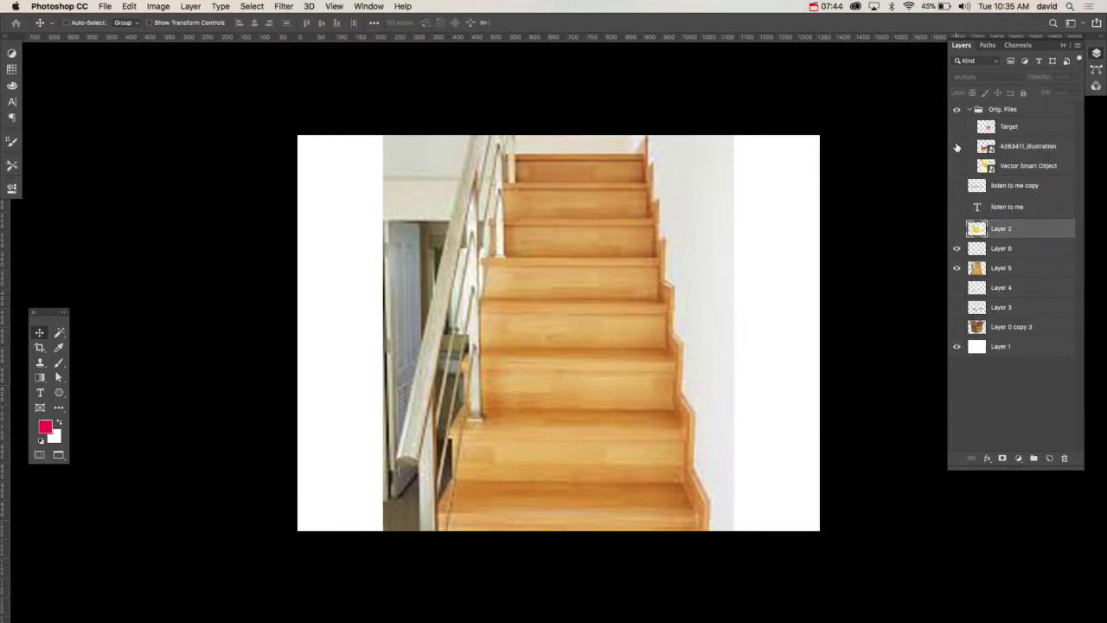
pyautogui.click(957, 146)
pyautogui.click(991, 147)
# Rotate the rainbow illustration 90° counterclockwise so it stands upright, and move it up to sit over the stairs.
pyautogui.press('super+a')
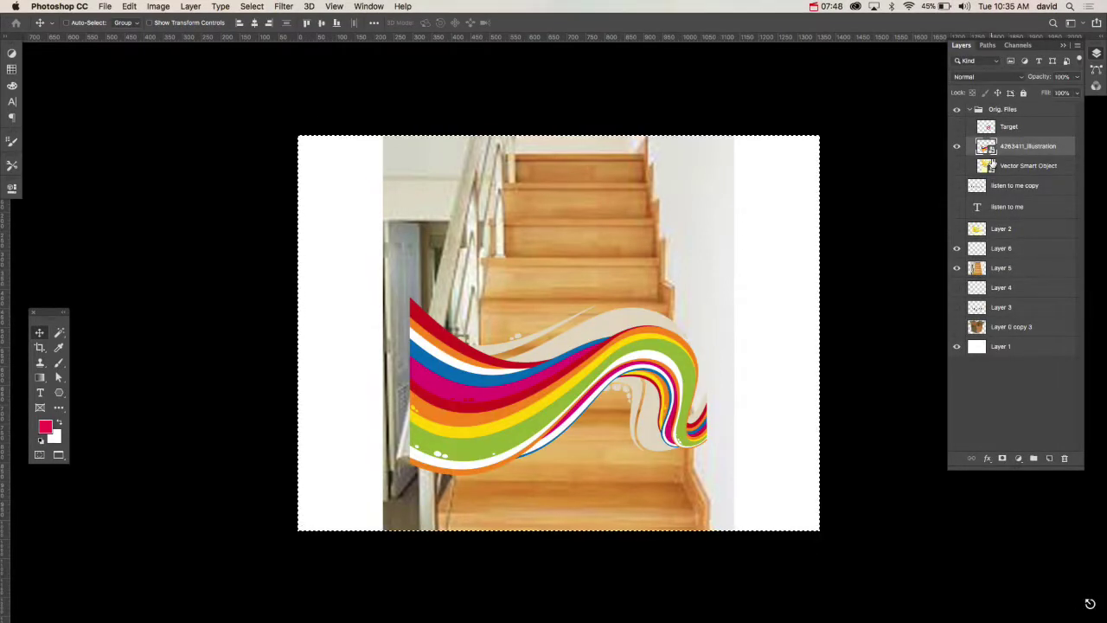
pyautogui.press('super+d')
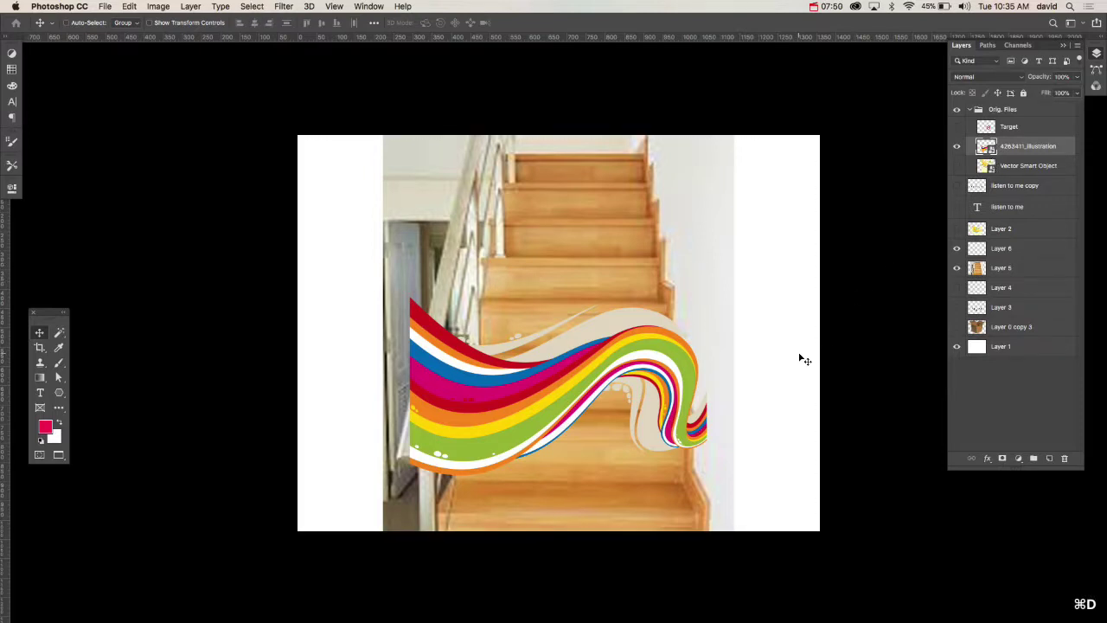
pyautogui.press('Escape')
pyautogui.press('super+t')
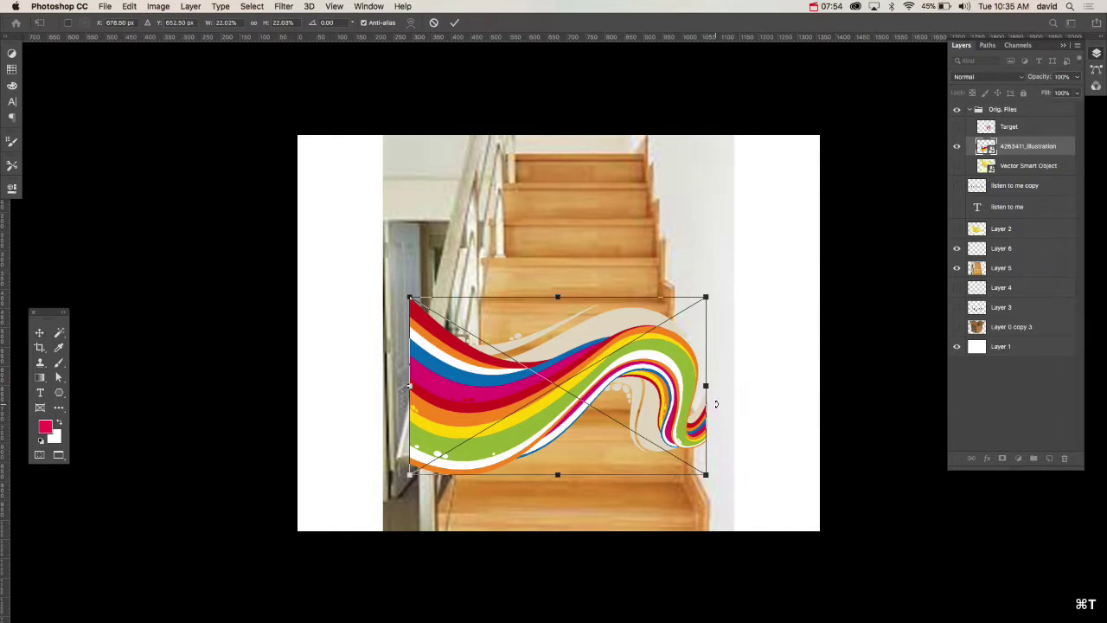
pyautogui.moveTo(716, 404); pyautogui.dragTo(645, 251)
pyautogui.press('Return')
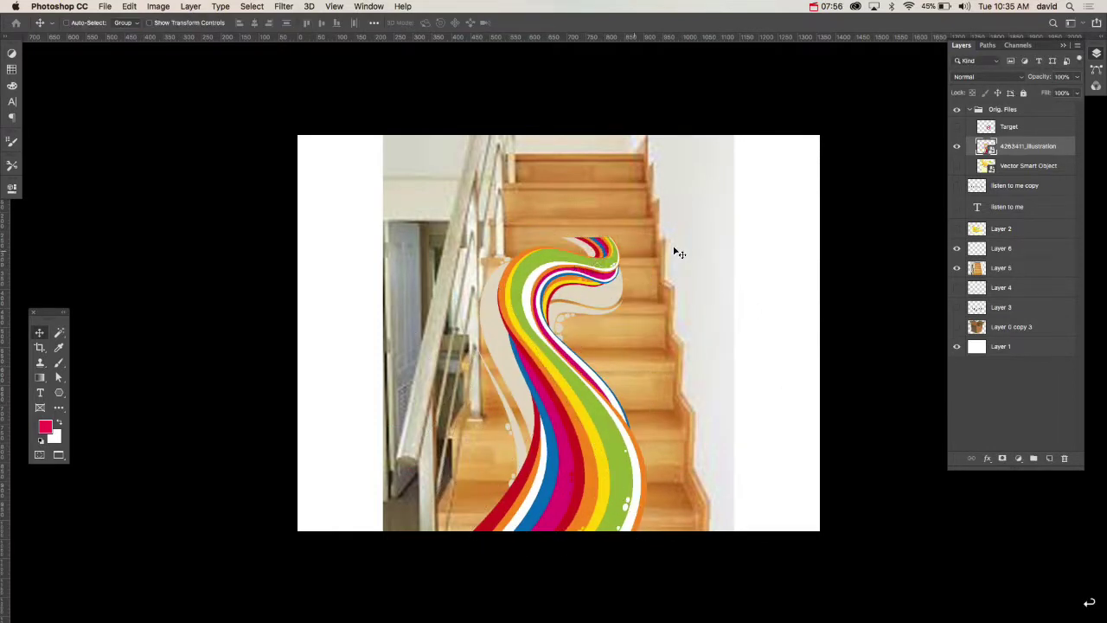
pyautogui.moveTo(587, 363); pyautogui.dragTo(596, 322)
# Copy the whole rainbow illustration and hide its layer.
pyautogui.press('super+a')
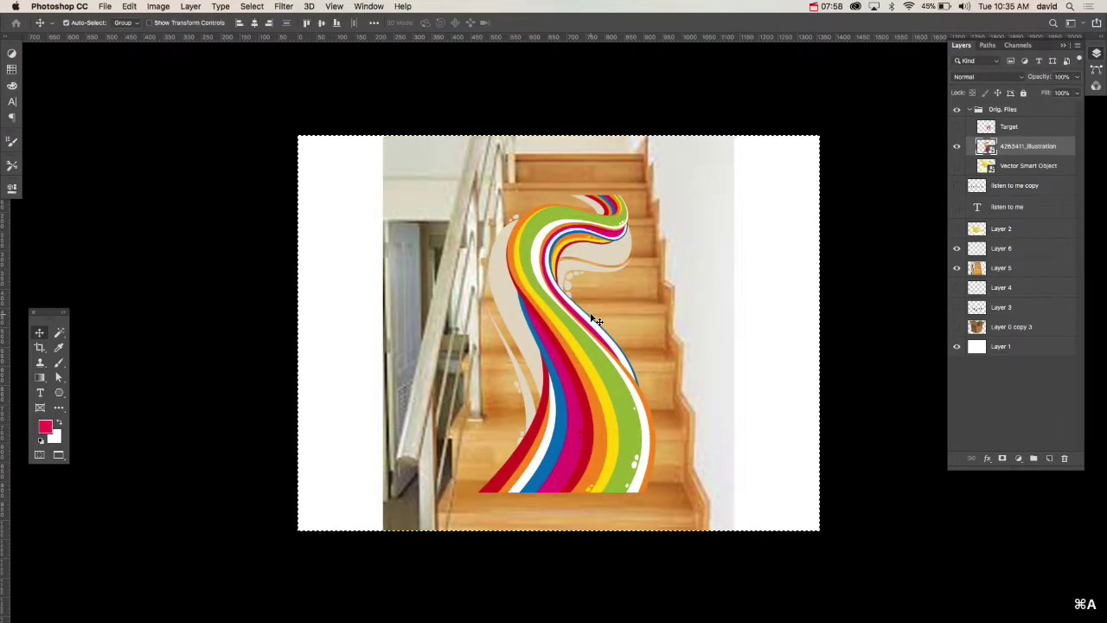
pyautogui.press('super+c')
pyautogui.click(957, 146)
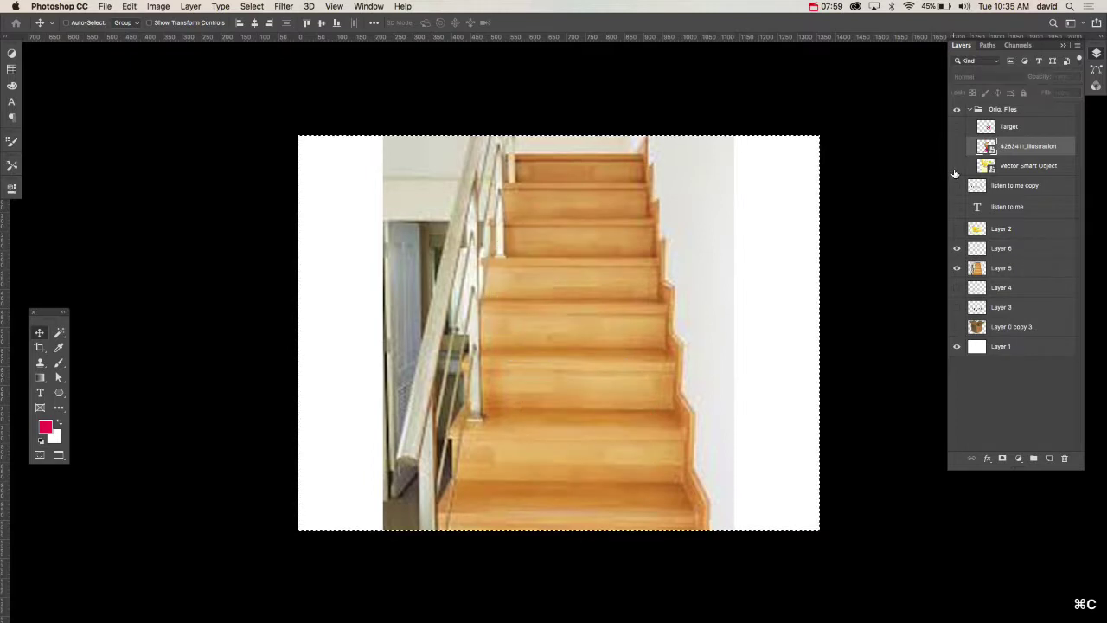
# Open Vanishing Point on Layer 6, paste the rainbow artwork, and place it on the lower stair planes.
pyautogui.click(978, 250)
pyautogui.click(347, 6)
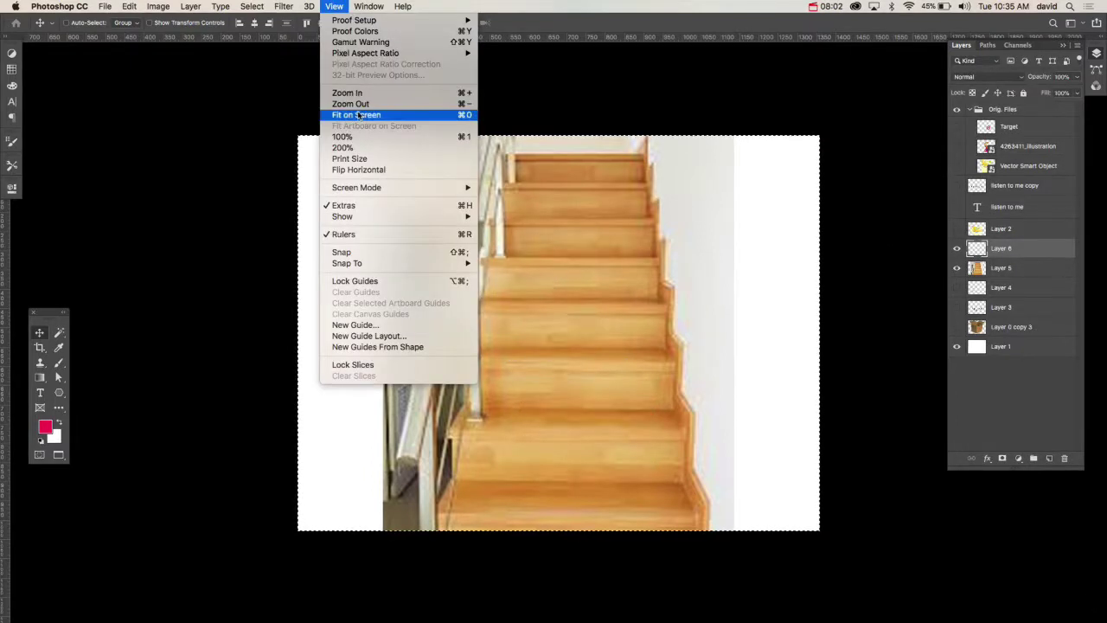
pyautogui.click(311, 111)
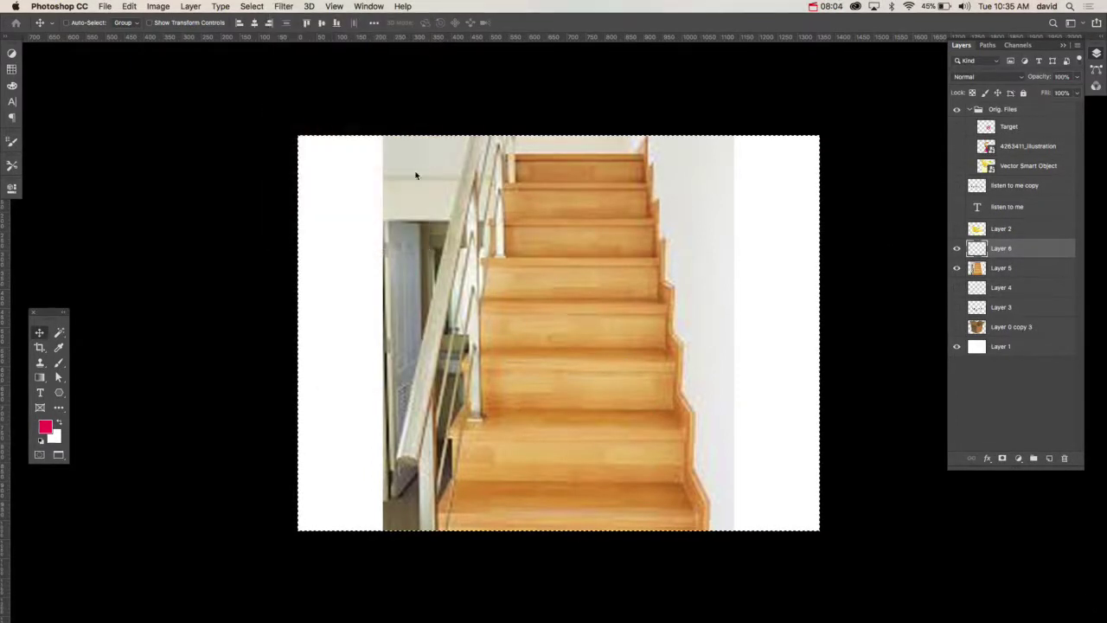
pyautogui.press('super+v')
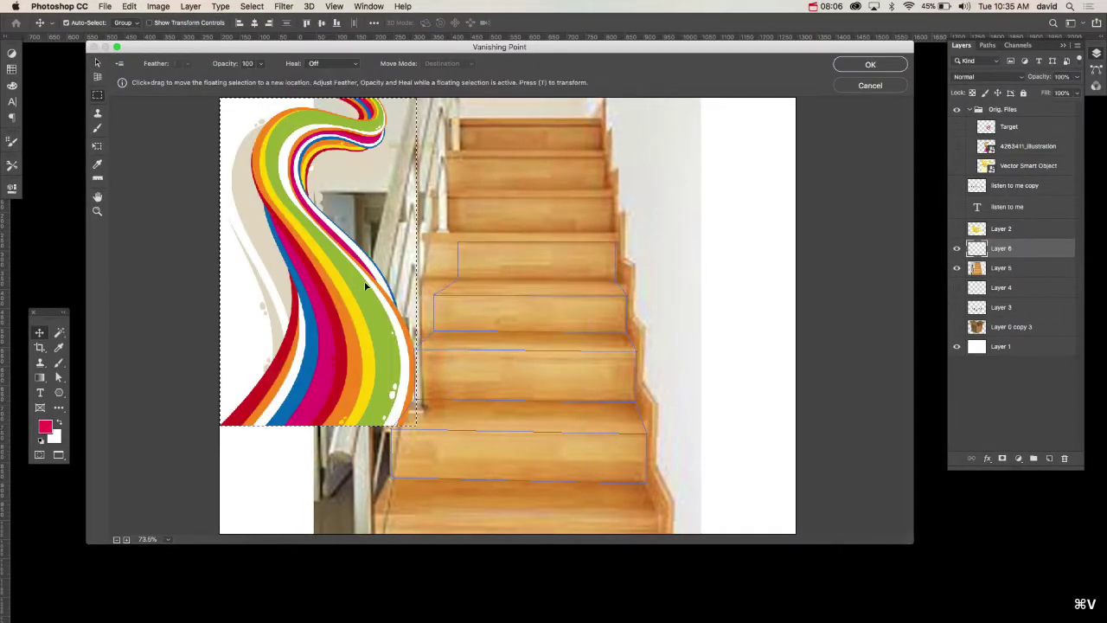
pyautogui.moveTo(366, 289); pyautogui.dragTo(559, 417)
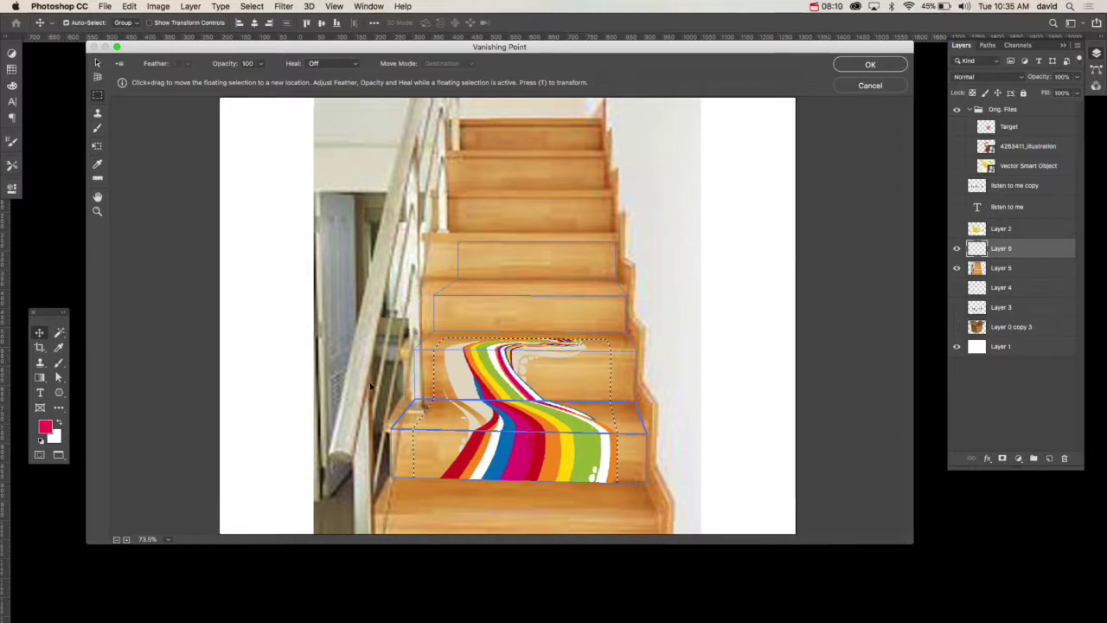
# Stretch the rainbow artwork up to the top of the highest stair plane and apply the filter.
pyautogui.click(97, 145)
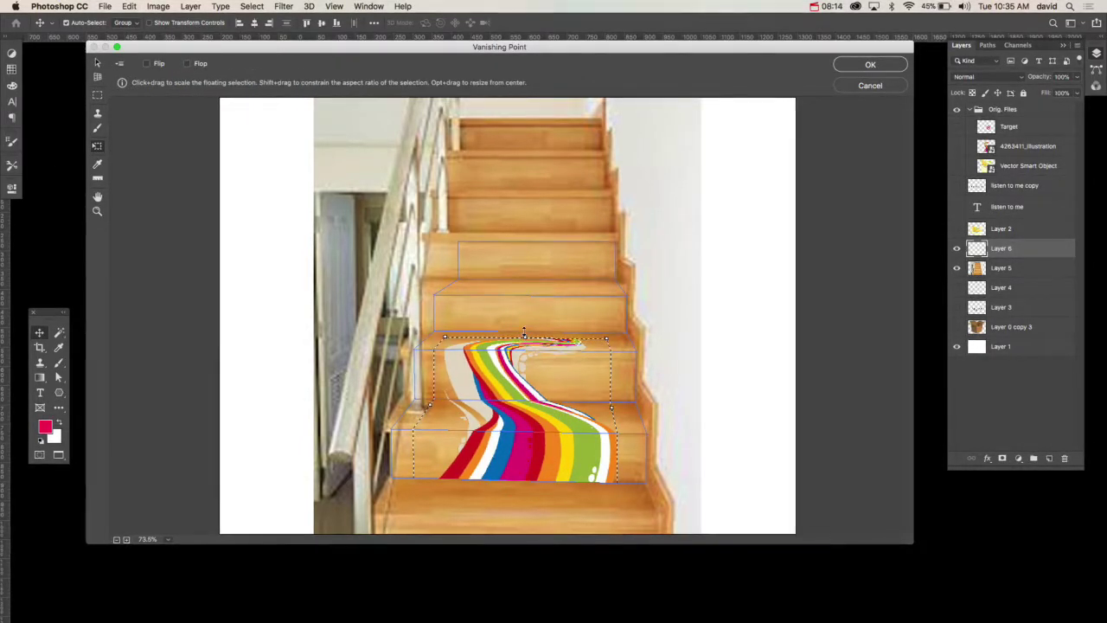
pyautogui.moveTo(523, 333); pyautogui.dragTo(533, 243)
pyautogui.press('Return')
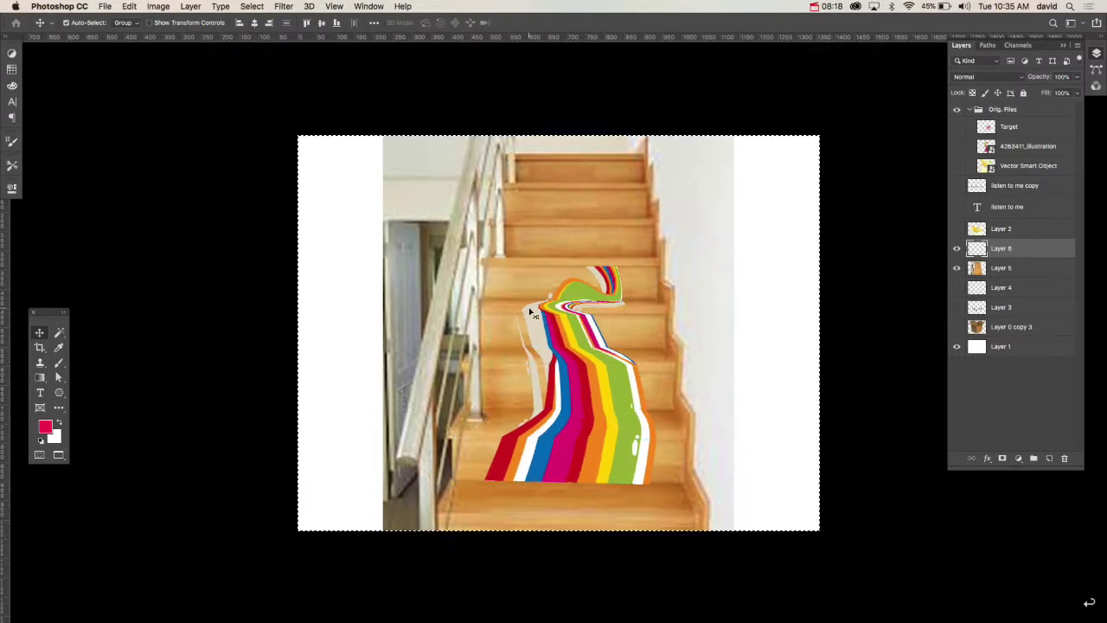
# Set Layer 6 to Multiply, clear the selection, and hide Layers 6 and 5.
pyautogui.hotkey('alt', 'shift', 'm')
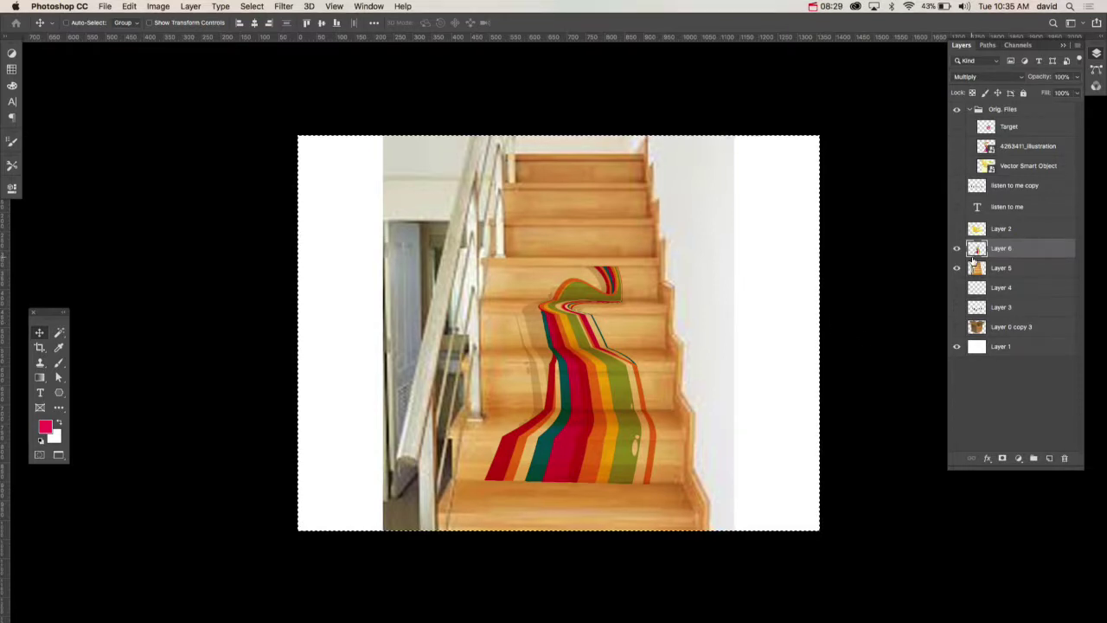
pyautogui.press('super+d')
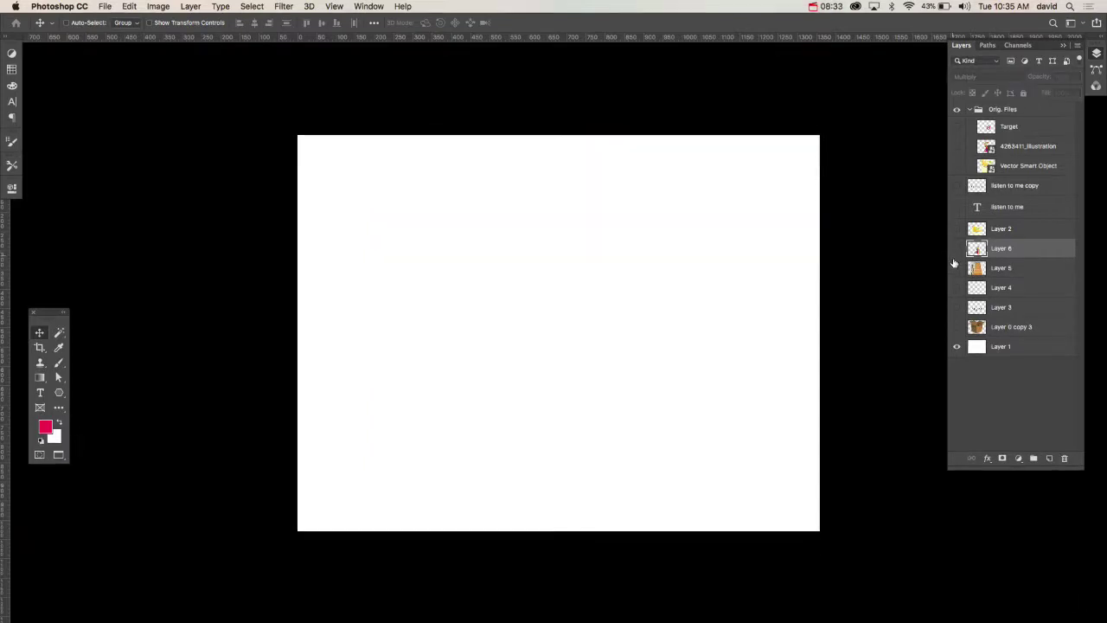
# Add a new layer above Layer 6, open Vanishing Point on it, and delete the existing stair planes.
pyautogui.press('super+alt+shift+n')
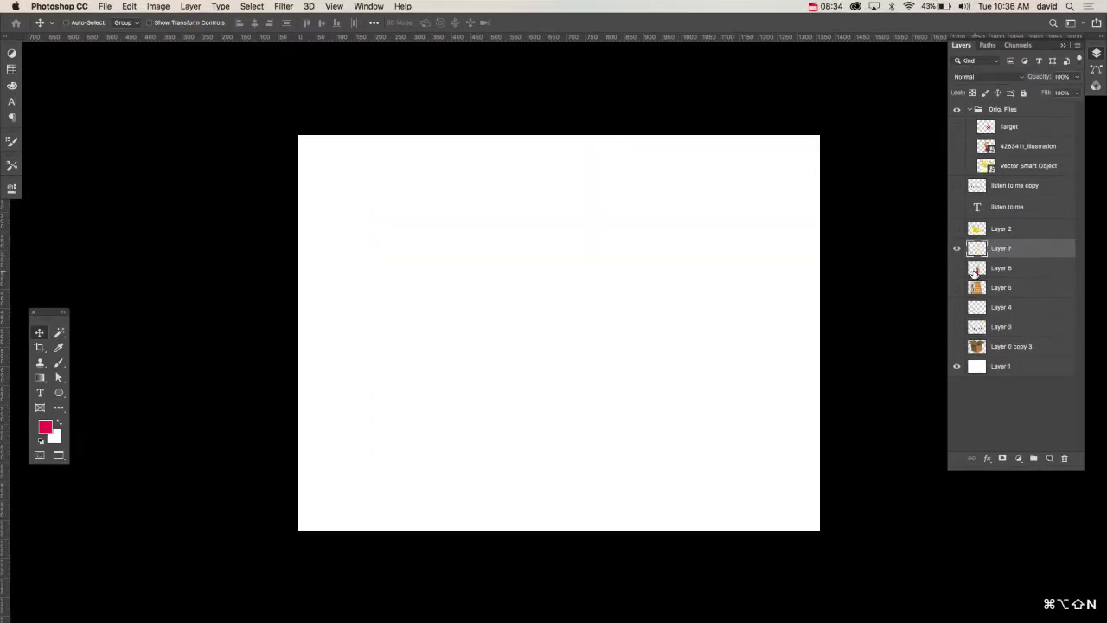
pyautogui.click(283, 6)
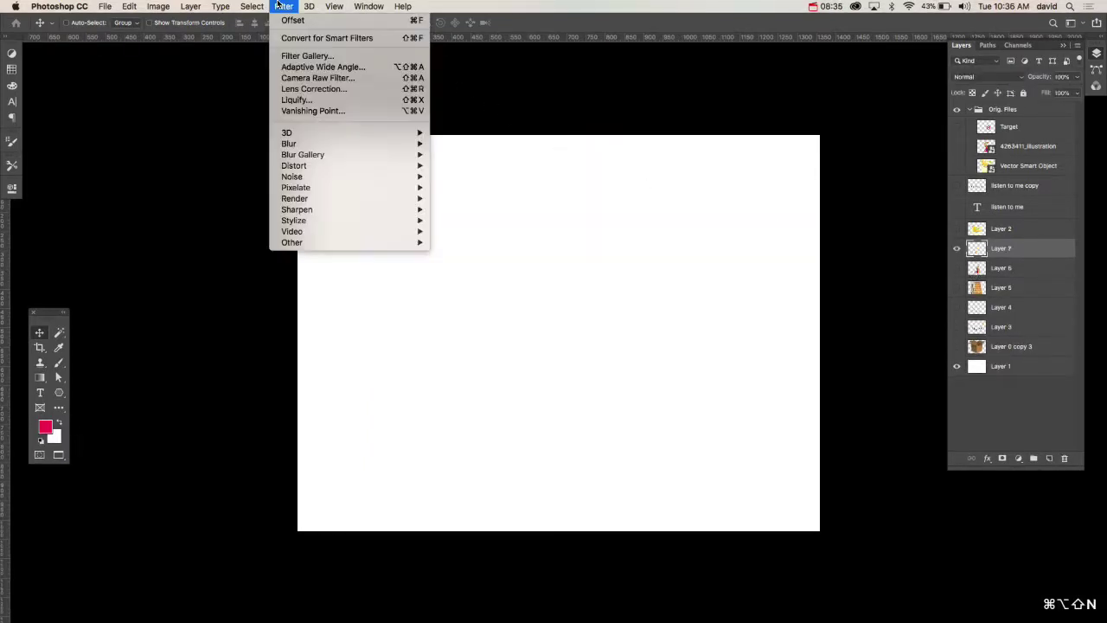
pyautogui.click(334, 112)
pyautogui.press('BackSpace')
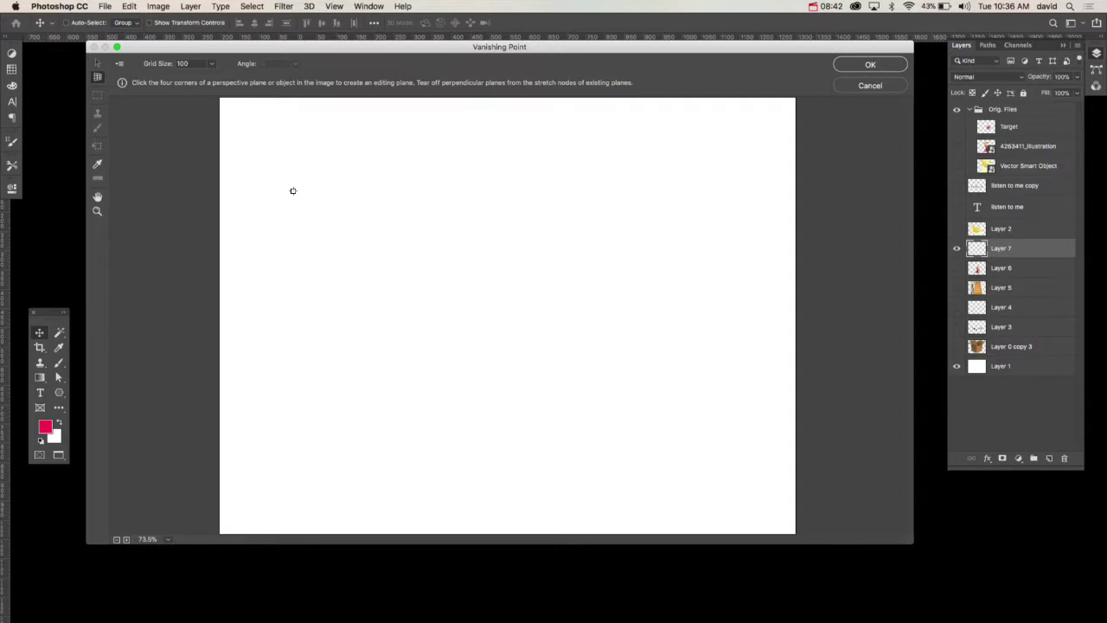
# Draw a four-cornered perspective plane, adjust its upper-left corner, and tear off six connected planes from it in a zigzag toward the canvas's right edge.
pyautogui.click(345, 355)
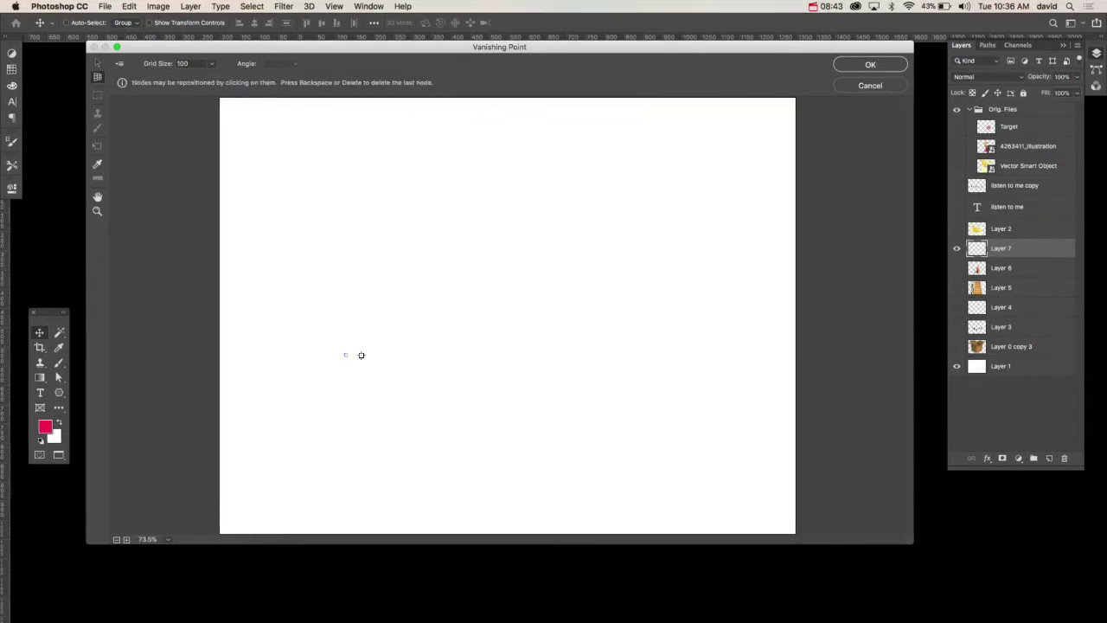
pyautogui.click(464, 330)
pyautogui.click(458, 227)
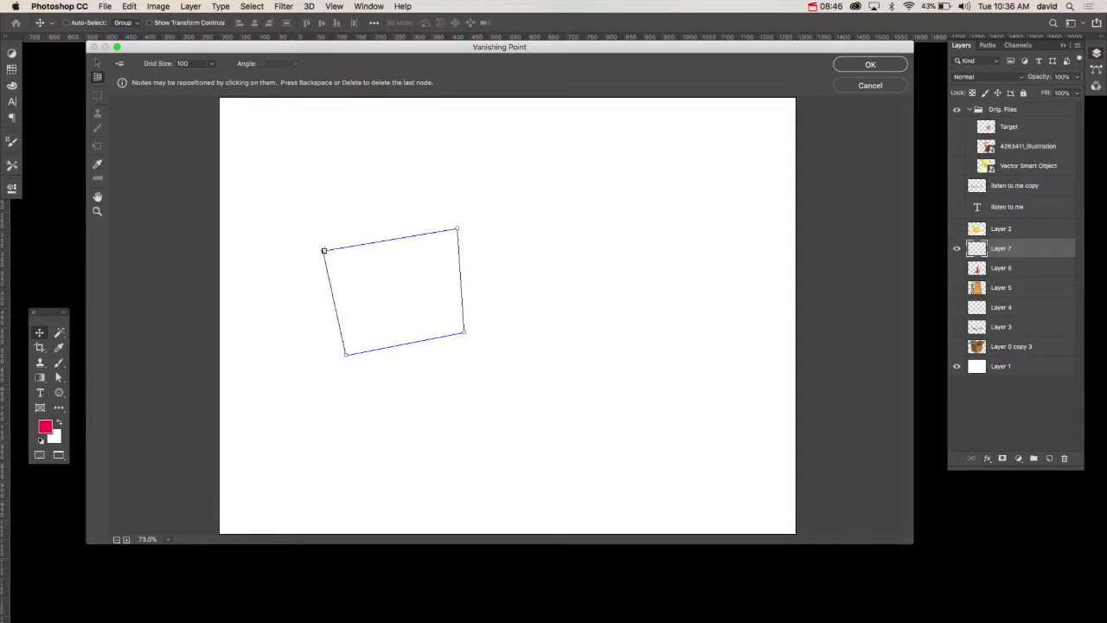
pyautogui.click(345, 228)
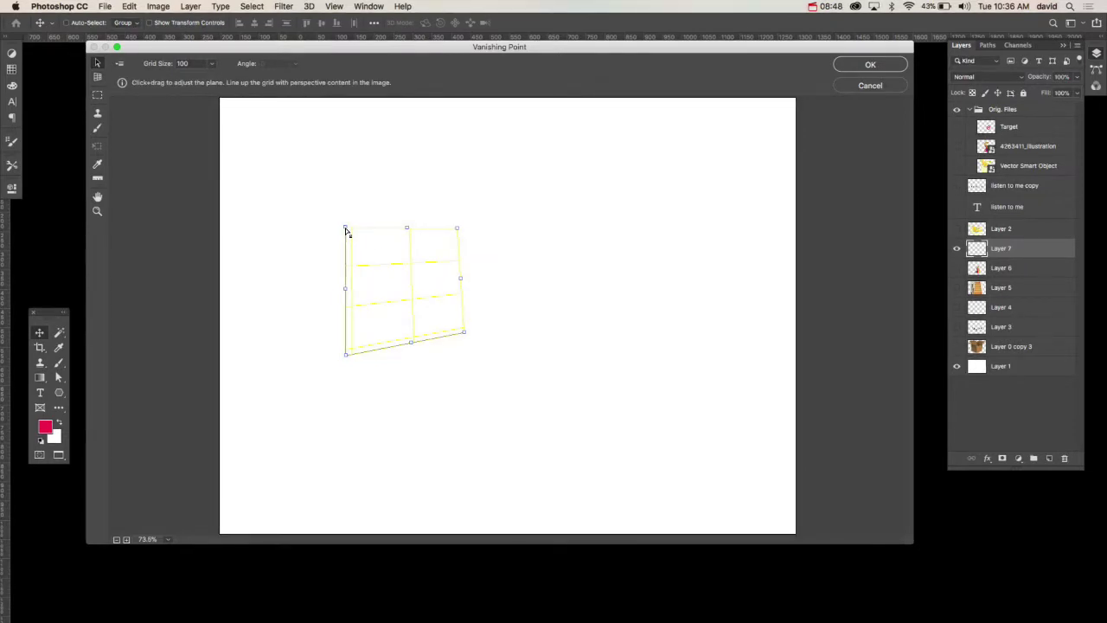
pyautogui.moveTo(345, 229); pyautogui.dragTo(334, 248)
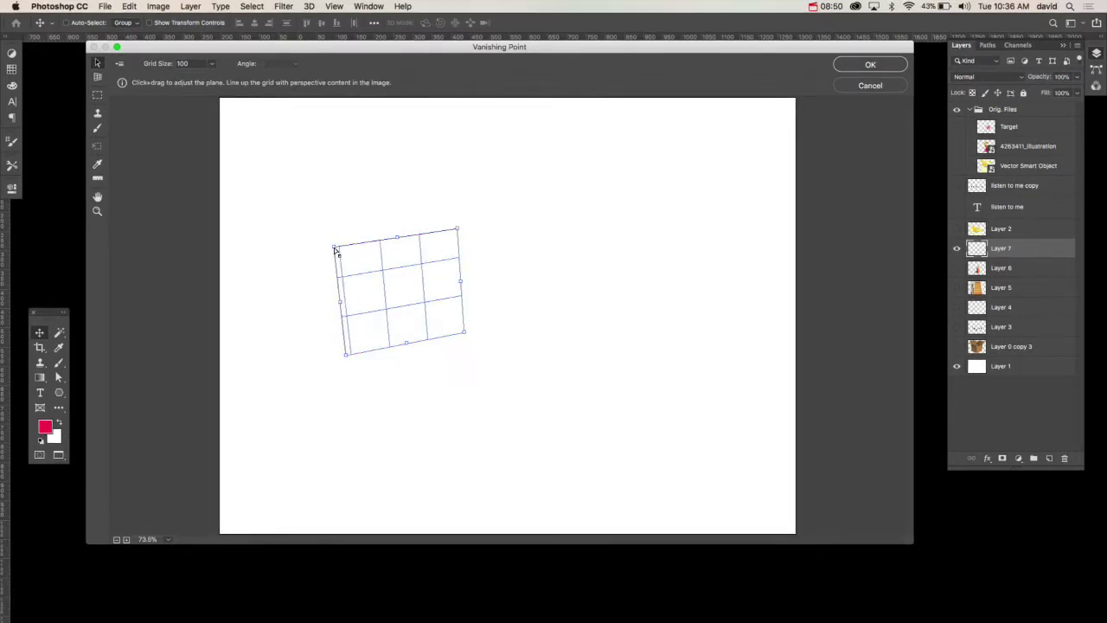
pyautogui.press('super')
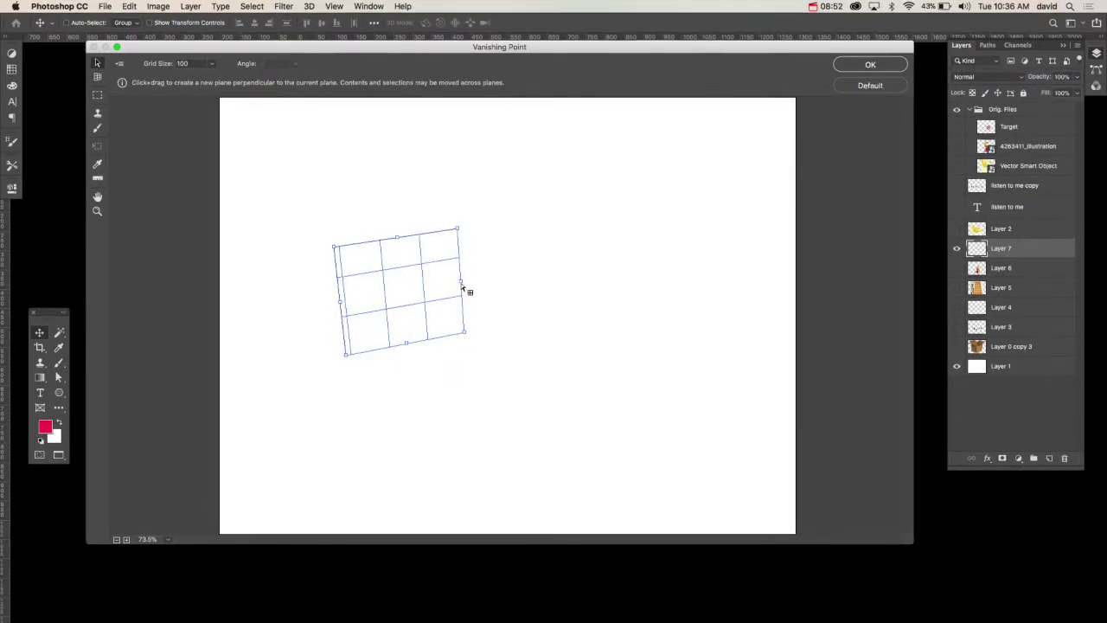
pyautogui.moveTo(462, 284); pyautogui.dragTo(826, 336)
# Paste the rainbow artwork into Vanishing Point, place it on the first folded plane, and activate the Transform tool.
pyautogui.press('cmd+v')
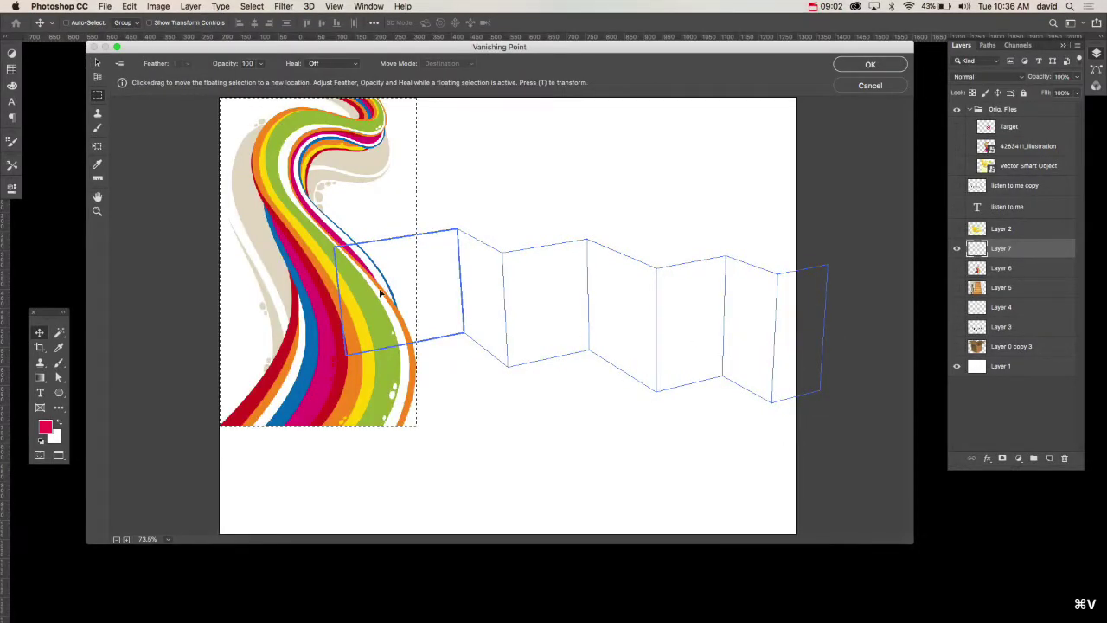
pyautogui.moveTo(381, 293); pyautogui.dragTo(410, 382)
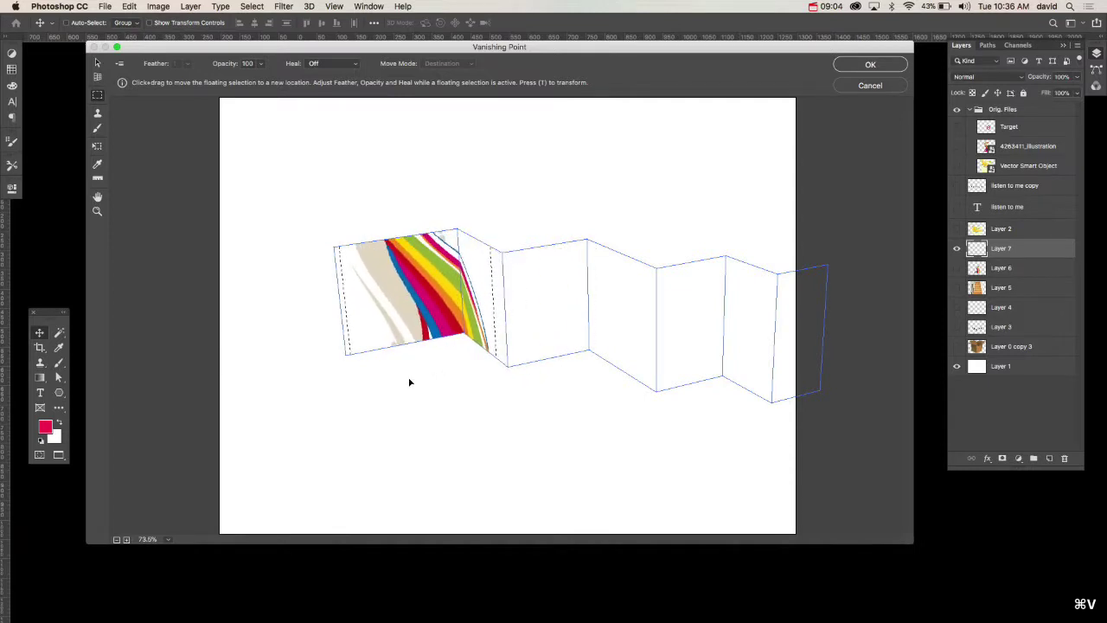
pyautogui.click(98, 146)
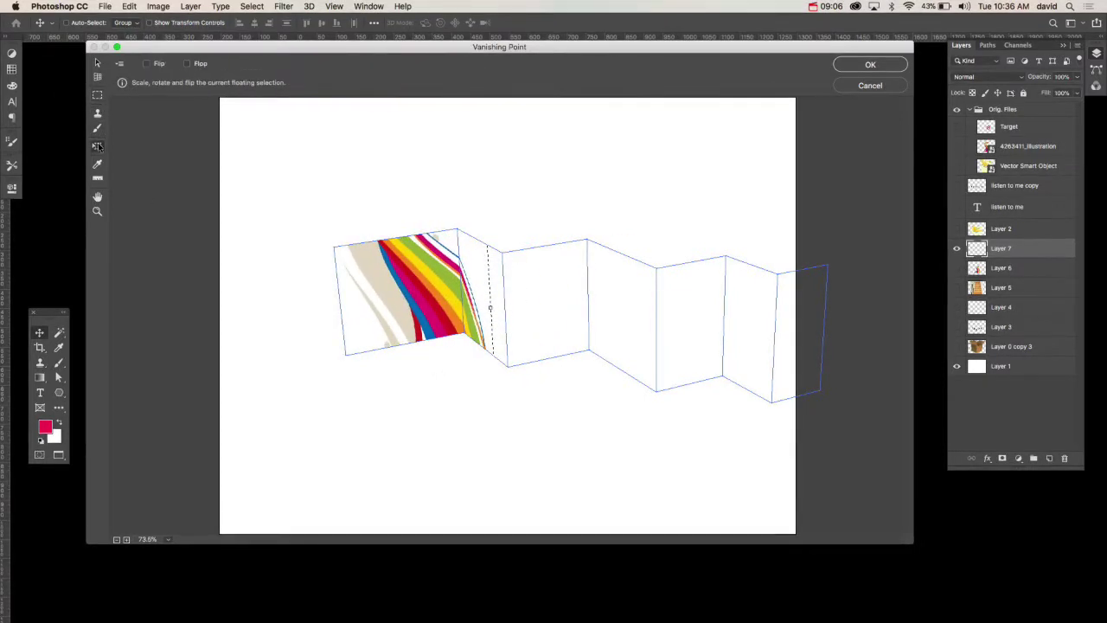
# Try the Flip and Flop options on the rainbow artwork, turning each one back off.
pyautogui.click(147, 64)
pyautogui.click(147, 64)
pyautogui.click(187, 64)
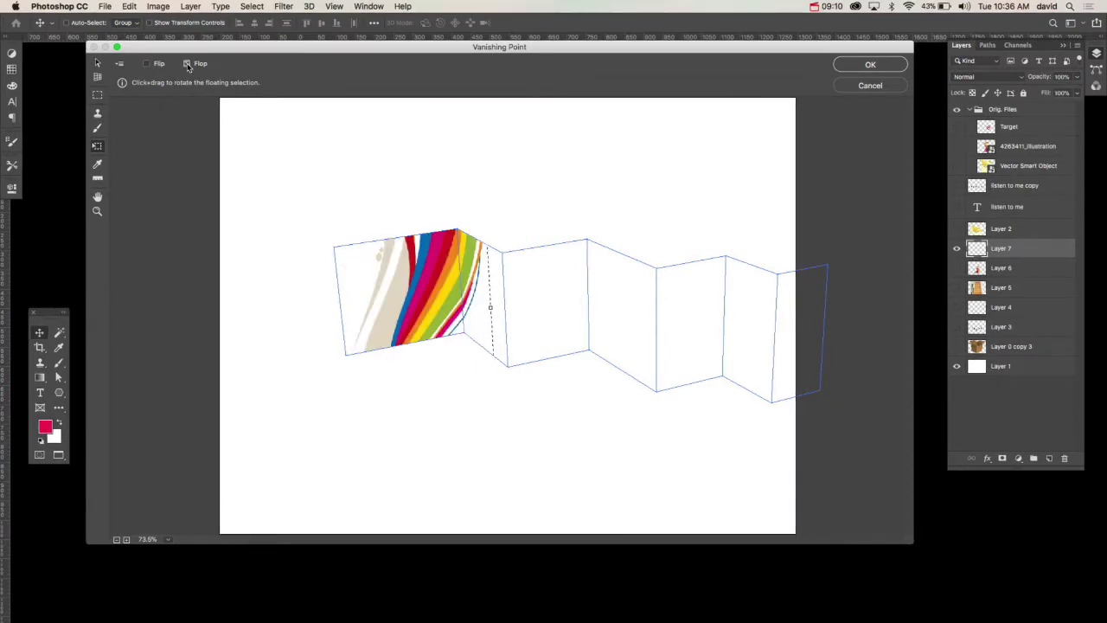
pyautogui.click(187, 64)
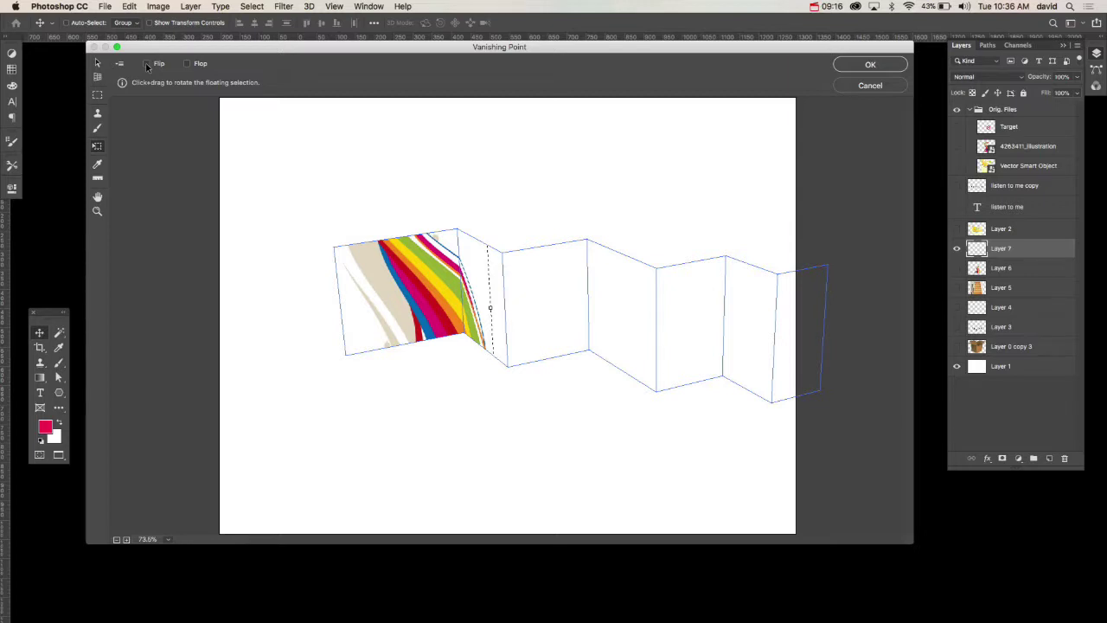
# Flop the rainbow artwork, rotate it to run lengthwise across the folded planes, and apply the filter.
pyautogui.click(187, 64)
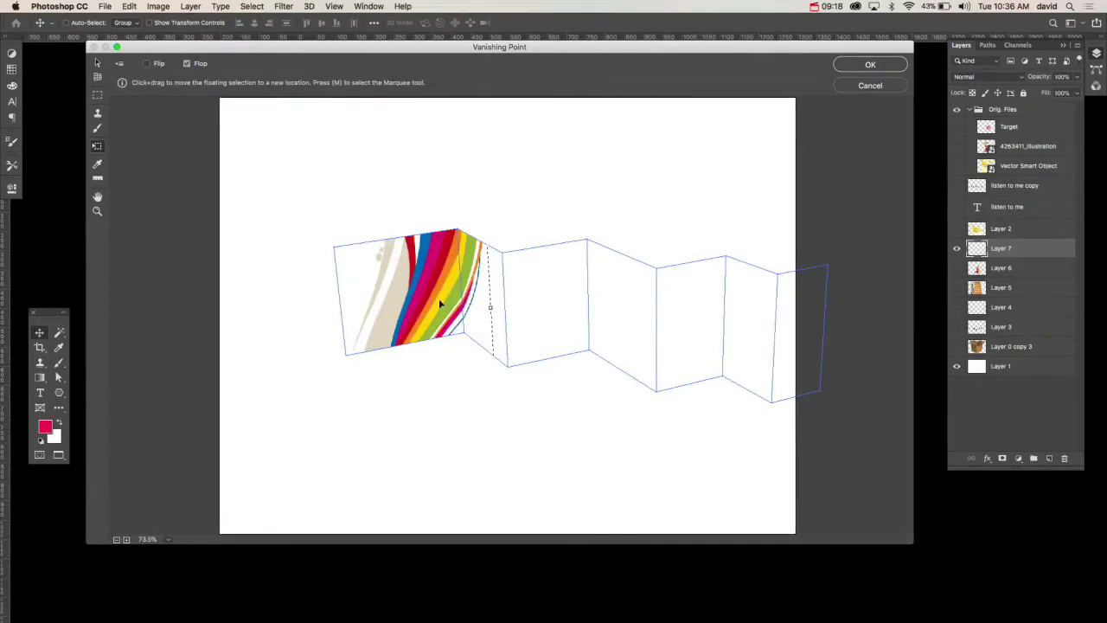
pyautogui.moveTo(438, 298); pyautogui.dragTo(470, 258)
pyautogui.moveTo(598, 328); pyautogui.dragTo(888, 344)
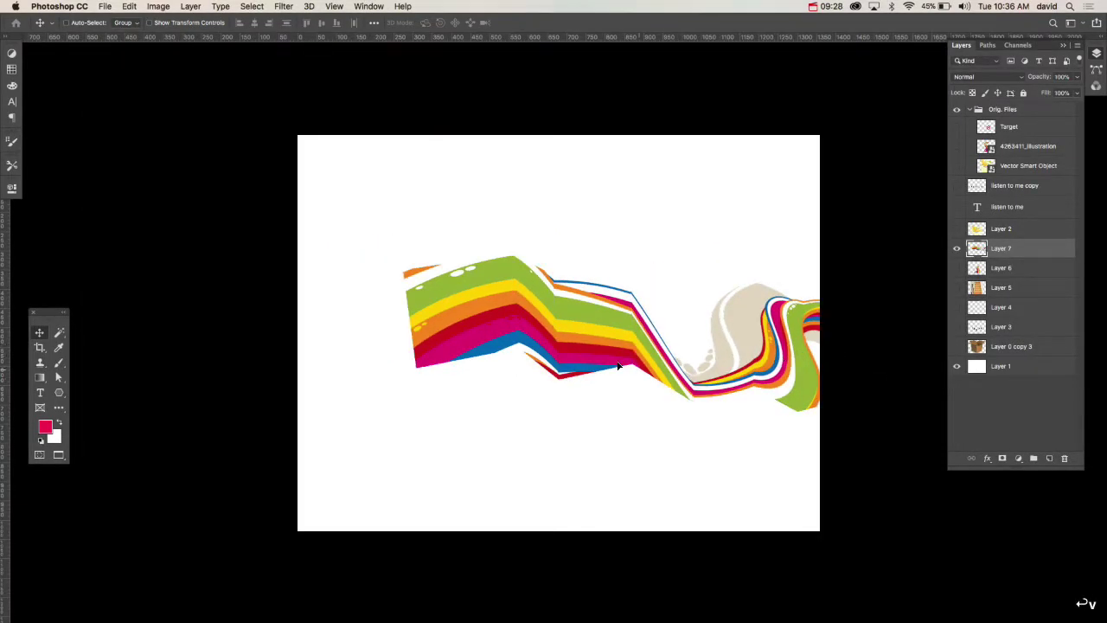
# Move the folded rainbow on Layer 7 to the left, and add a new layer above it masked to the artwork's outline.
pyautogui.moveTo(618, 366); pyautogui.dragTo(554, 356)
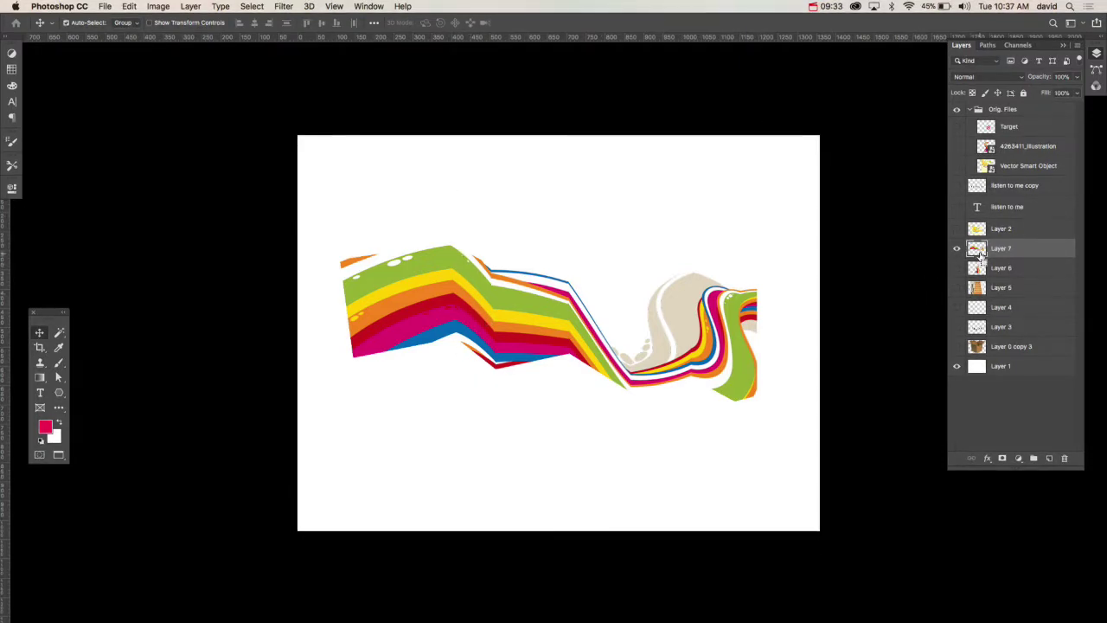
pyautogui.keyDown('super'); pyautogui.click(977, 249); pyautogui.keyUp('super')
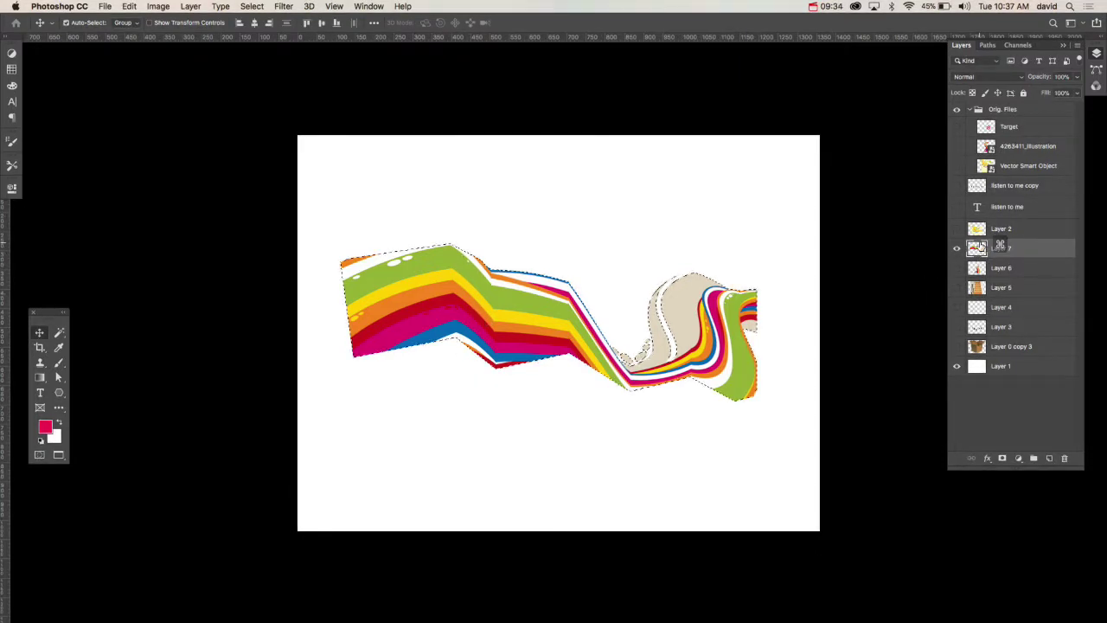
pyautogui.click(1050, 458)
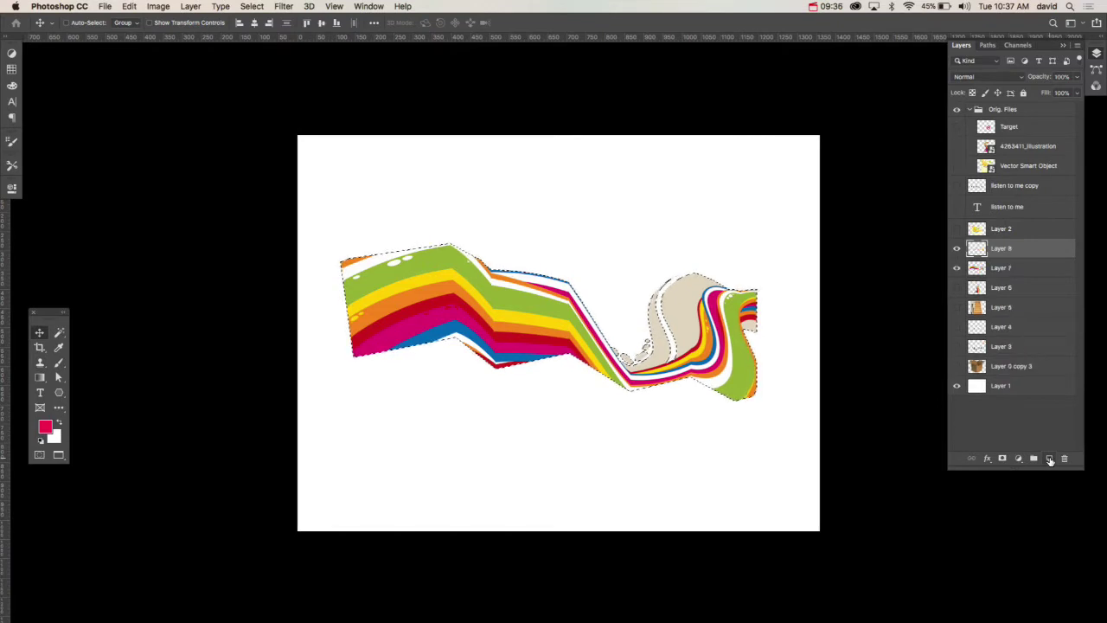
pyautogui.click(1004, 458)
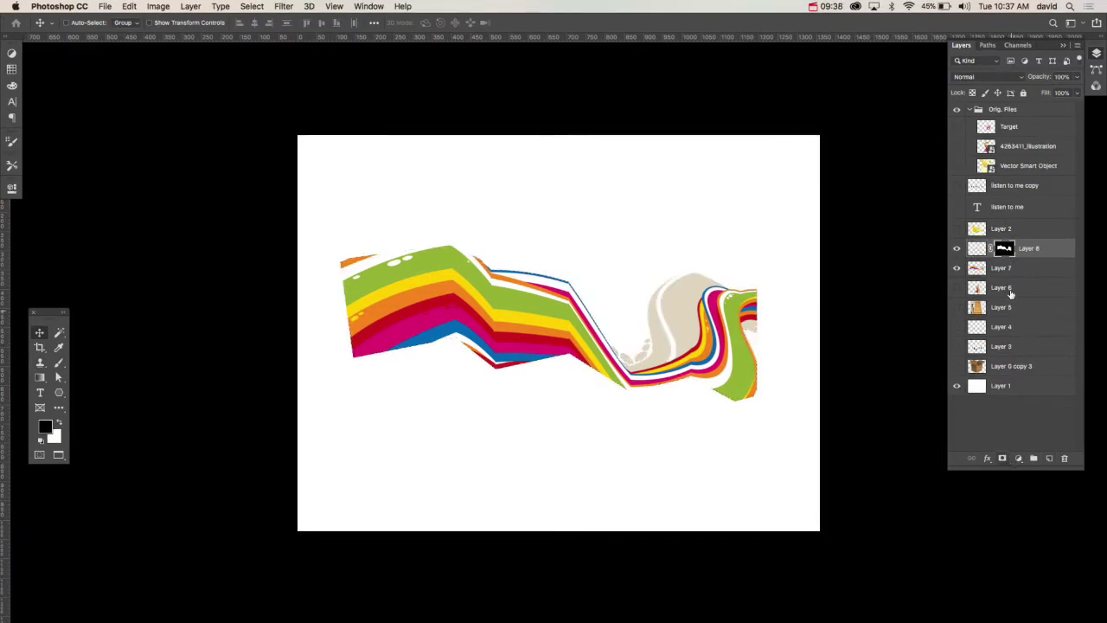
# Paint a black shadow down the first fold on Layer 8 with a soft 125 px brush.
pyautogui.click(972, 250)
pyautogui.press('b')
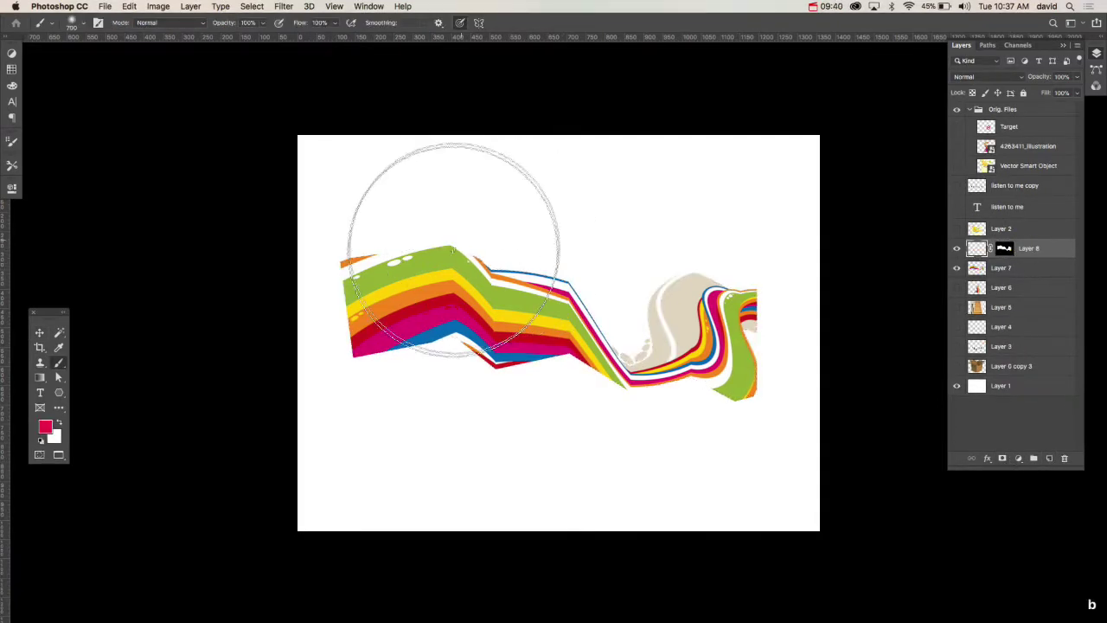
pyautogui.press('[')
pyautogui.press('[')
pyautogui.press('[')
pyautogui.press('[')
pyautogui.press('[')
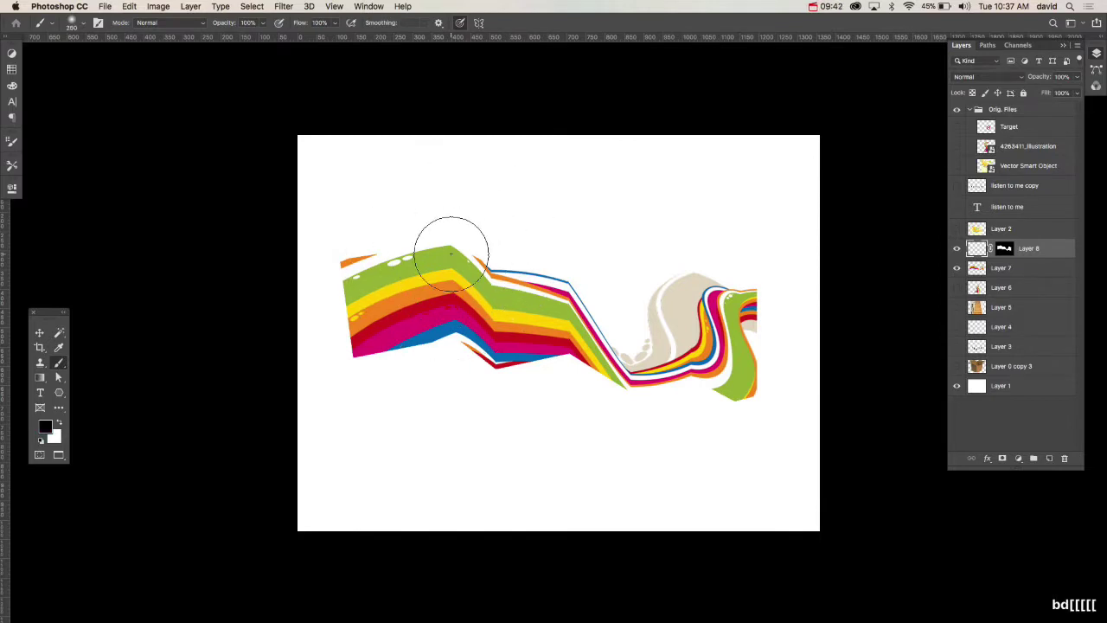
pyautogui.moveTo(451, 254); pyautogui.dragTo(452, 365)
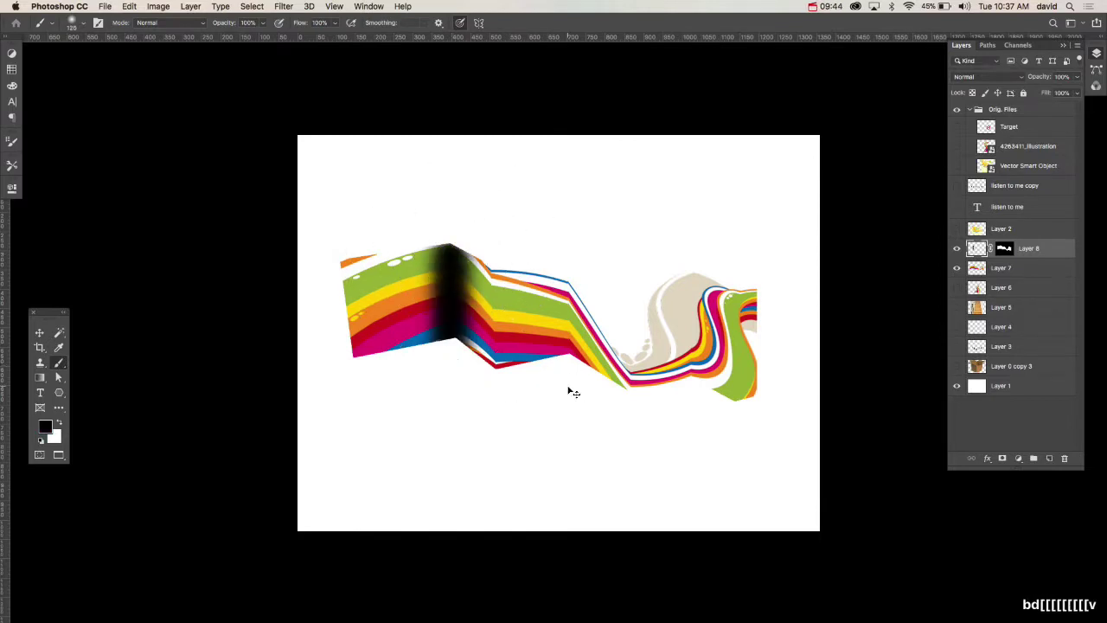
# Set Layer 8 to Multiply blending with 36% opacity.
pyautogui.press('v')
pyautogui.click(995, 79)
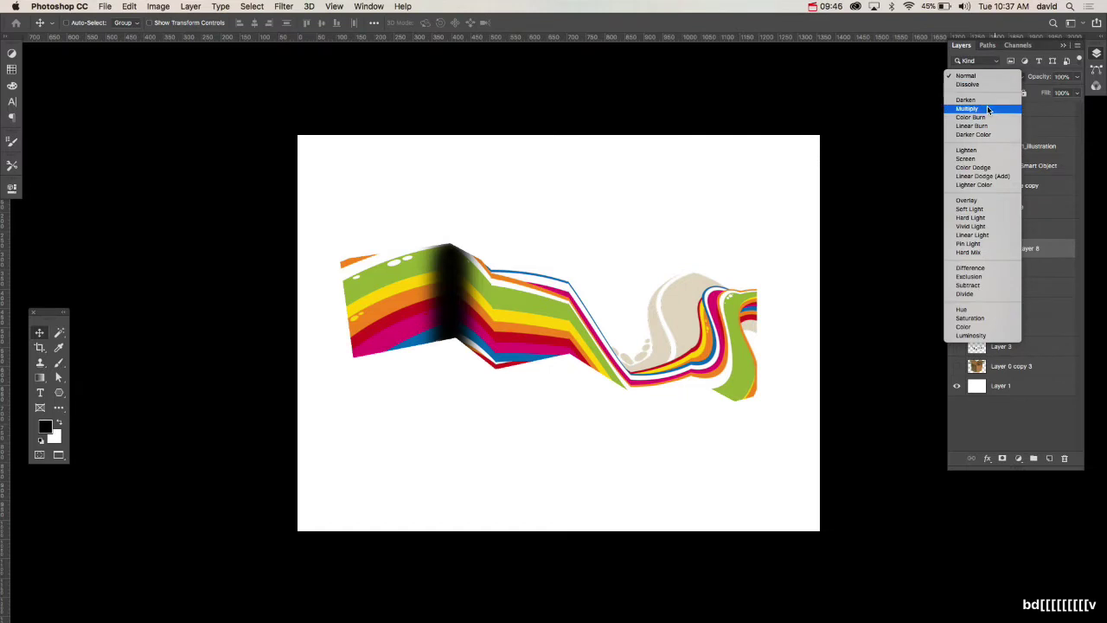
pyautogui.click(987, 105)
pyautogui.press('2')
pyautogui.press('6')
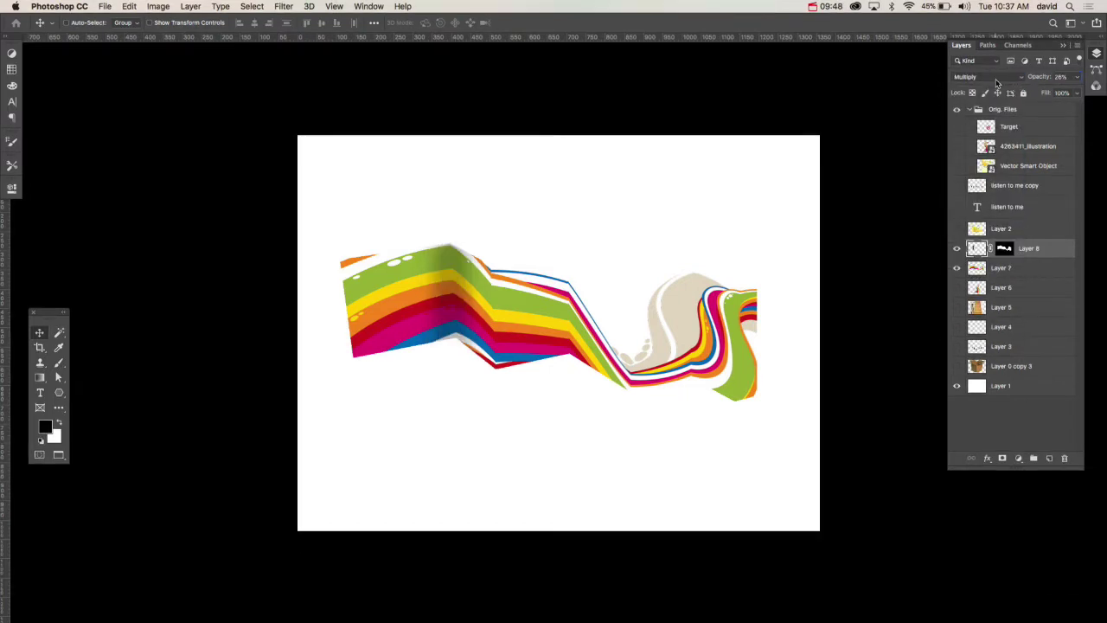
pyautogui.moveTo(1044, 81); pyautogui.dragTo(1048, 78)
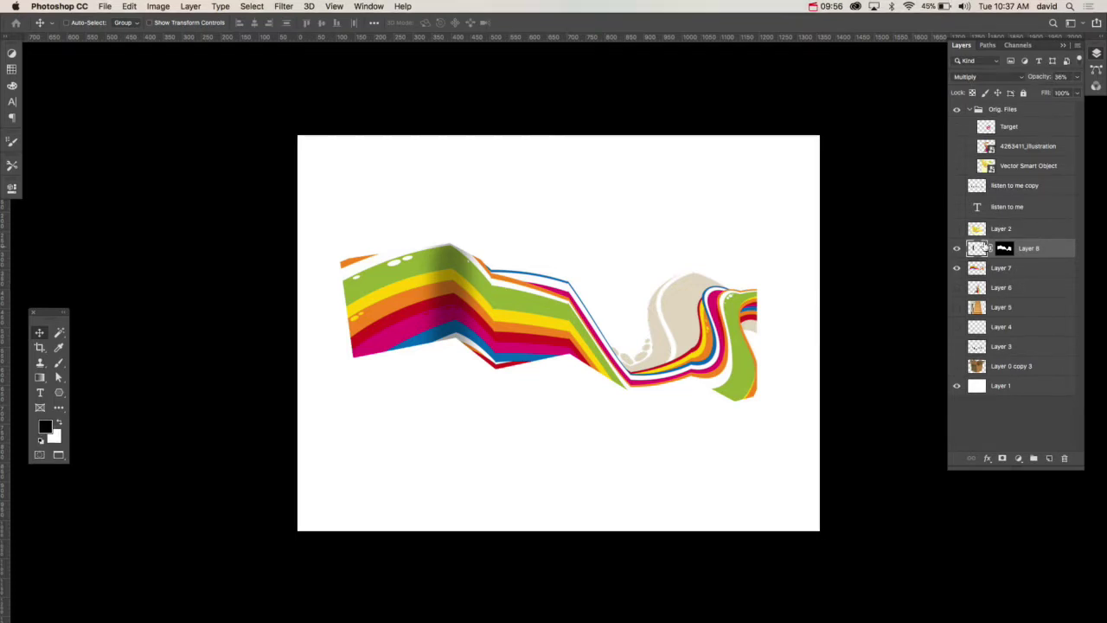
# Paint black shadows with a soft 80 px brush on Layer 8 along the rainbow's middle fold and the lower fold to its right.
pyautogui.press('b')
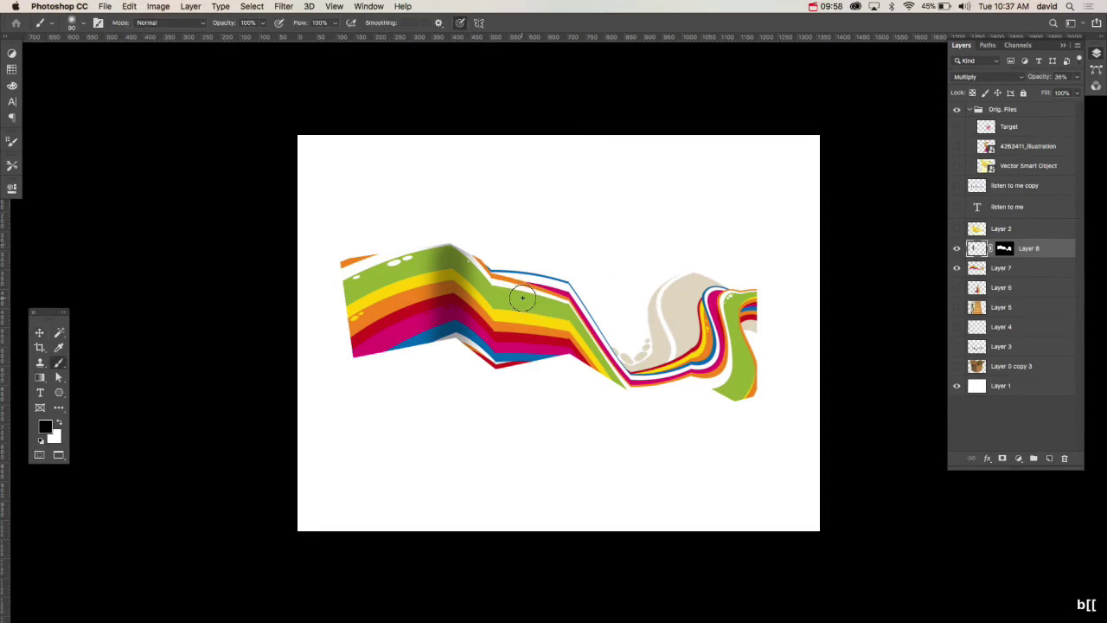
pyautogui.moveTo(566, 288); pyautogui.dragTo(567, 346)
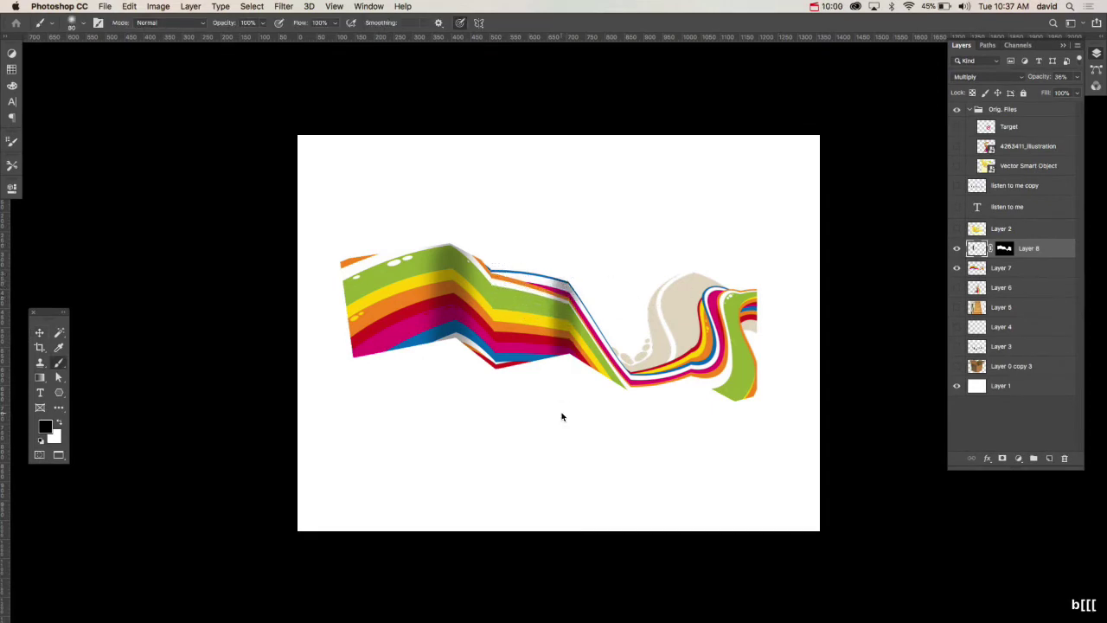
pyautogui.click(630, 392)
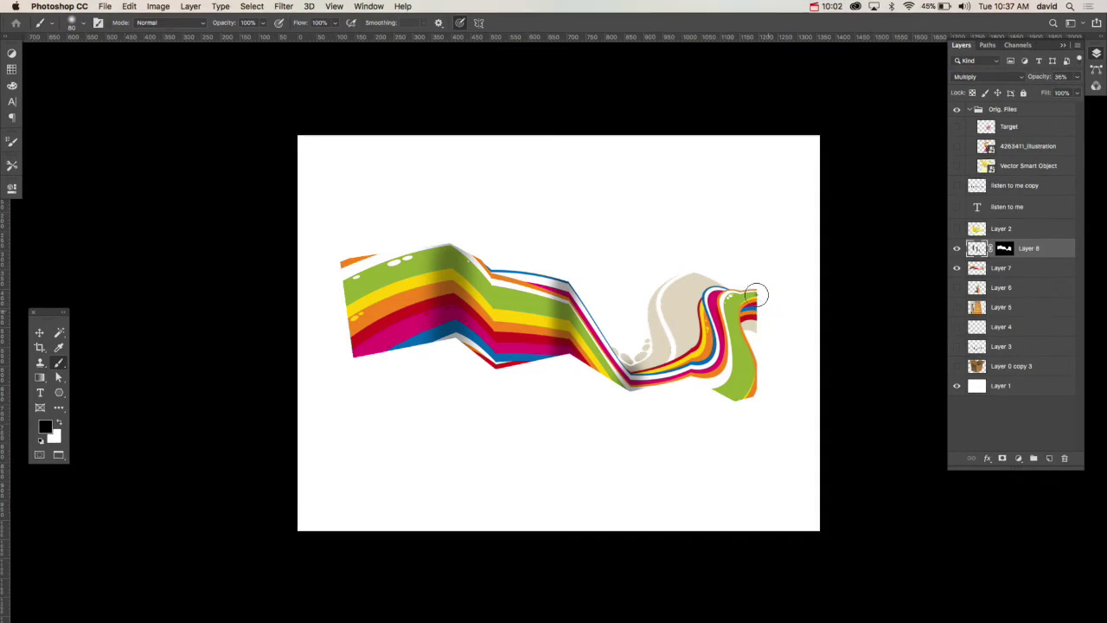